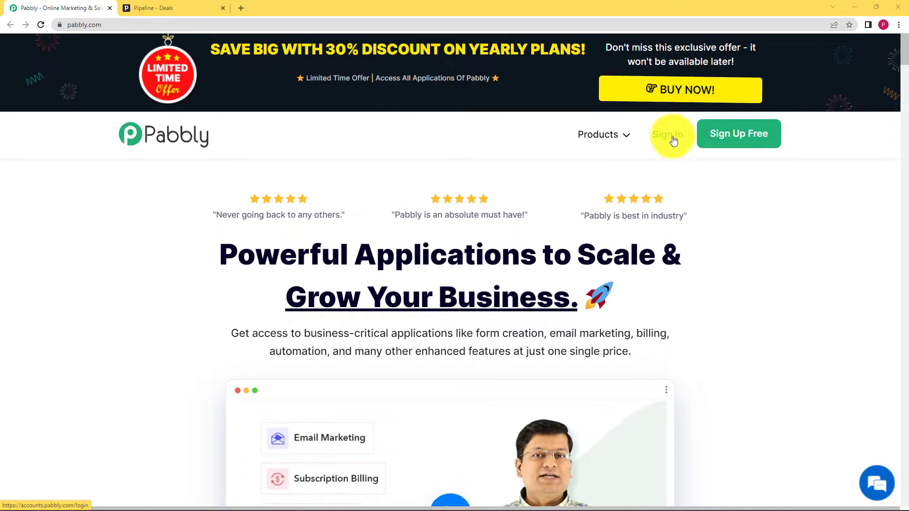
- Sign in to the Pabbly account and open Pabbly Connect
left_click(674, 140)
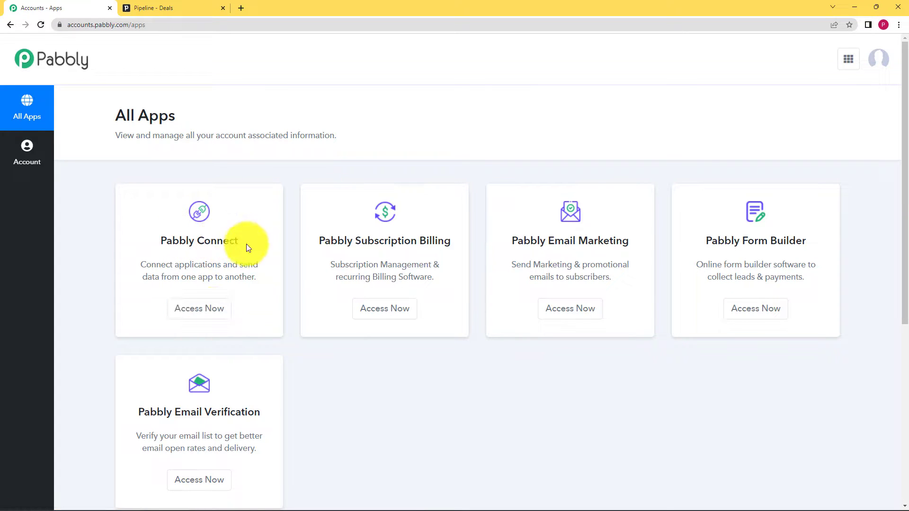
left_click(209, 316)
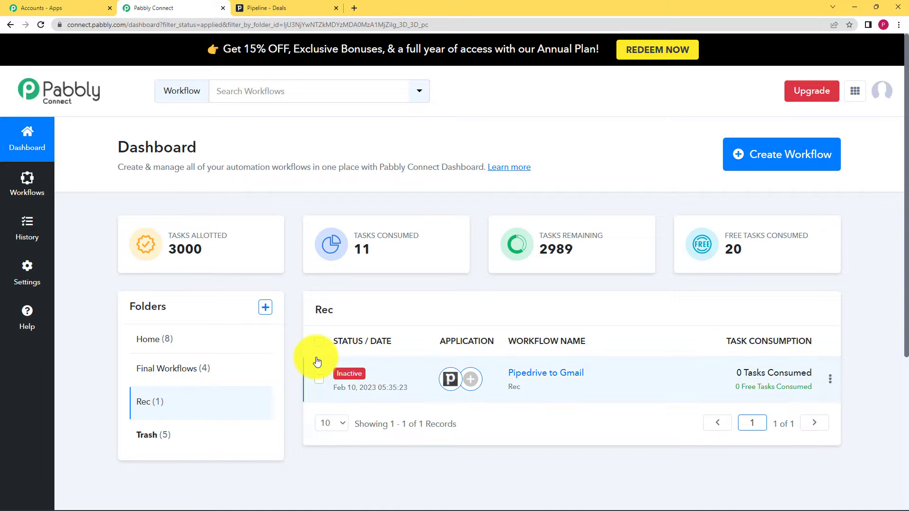
- Create a new workflow named "Pipedrive to Gmail"
left_click(759, 158)
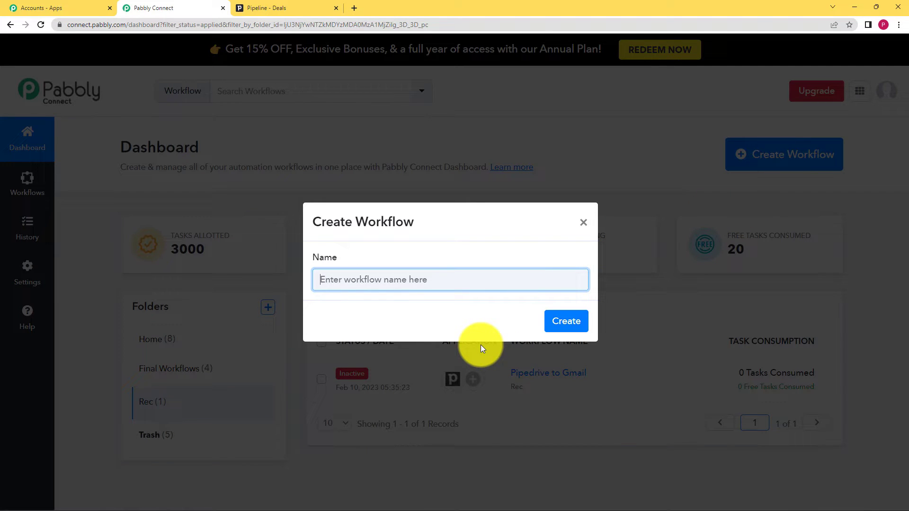
type("Pipedrive a")
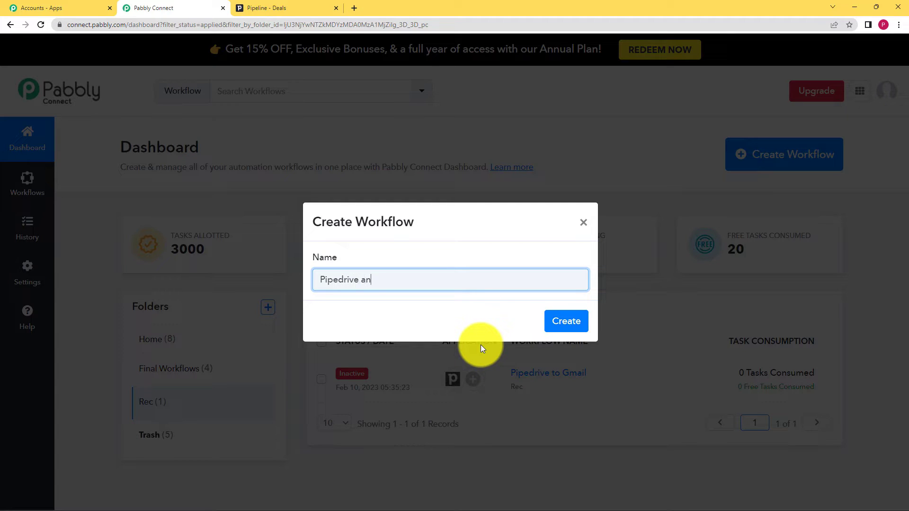
key("BackSpace")
type("to Gmail")
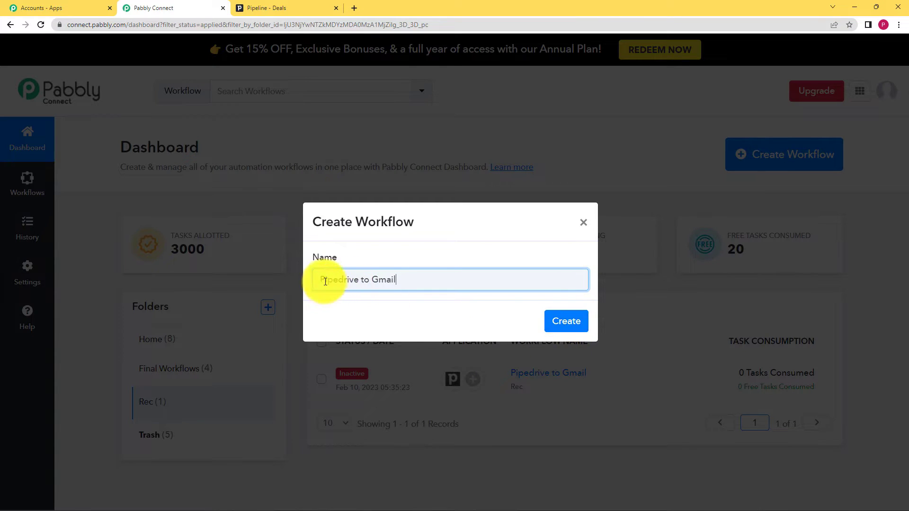
left_click_drag(320, 280, 403, 278)
left_click(413, 283)
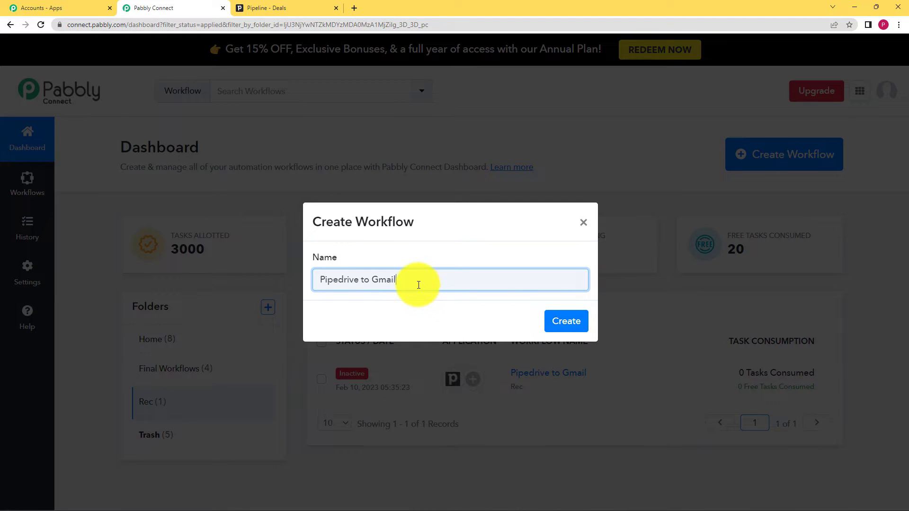
left_click(576, 328)
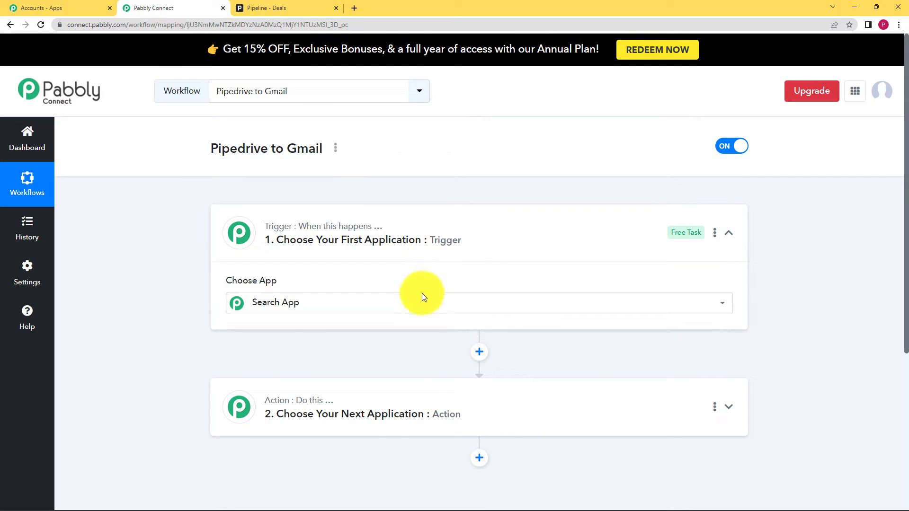
- Search for "pipedri" among the trigger apps and choose PipeDrive as the workflow's first application
left_click(423, 296)
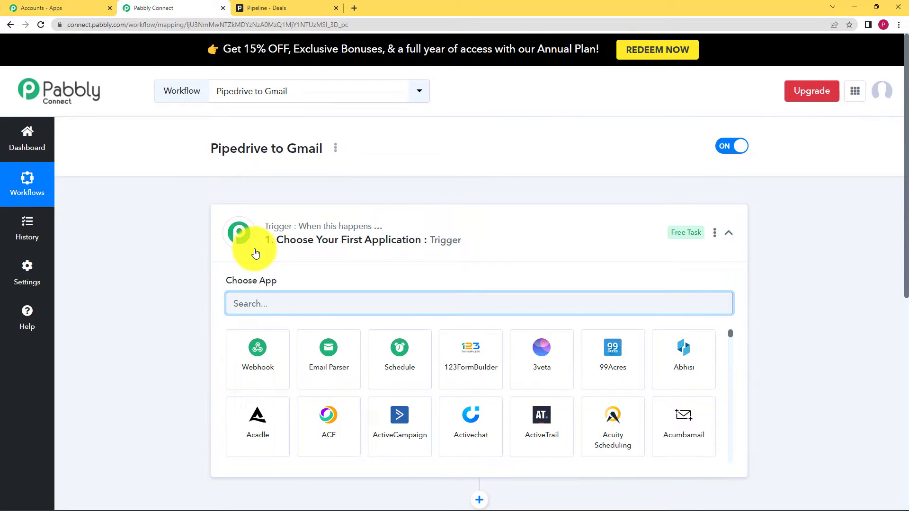
left_click(457, 241)
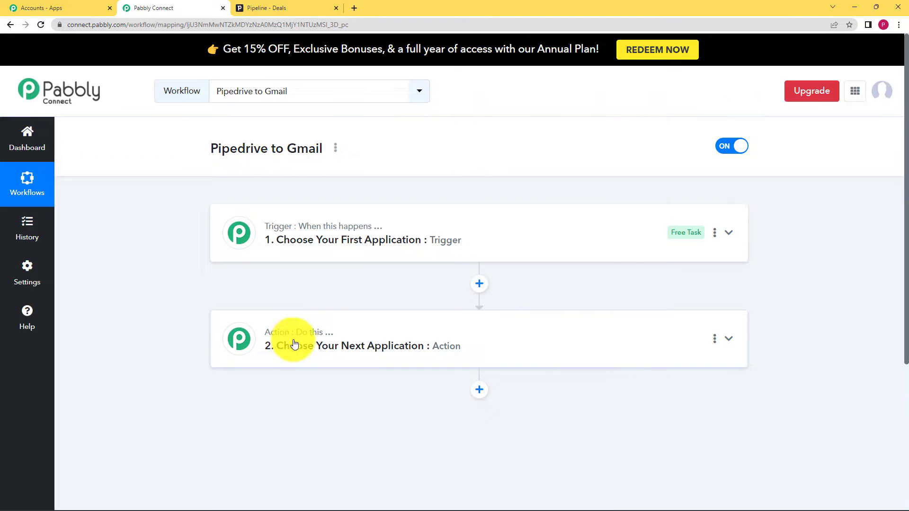
left_click(386, 252)
left_click(394, 304)
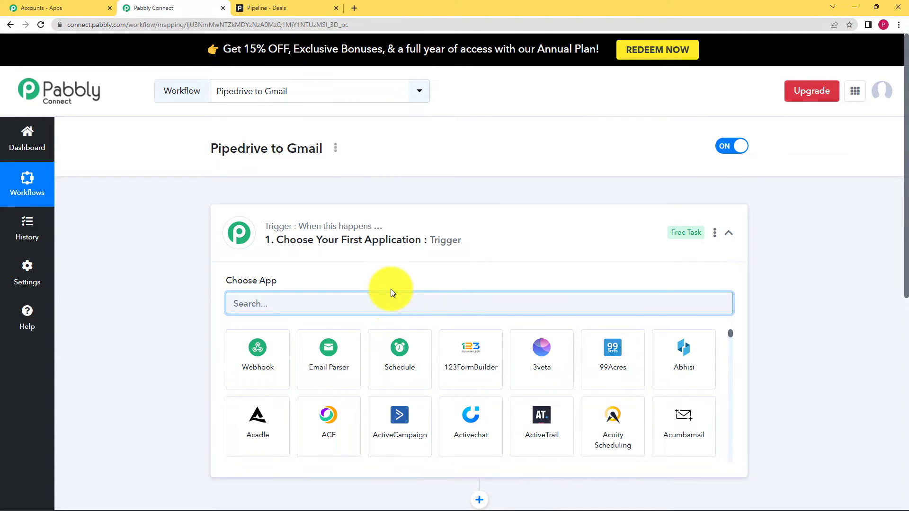
type("pipedri")
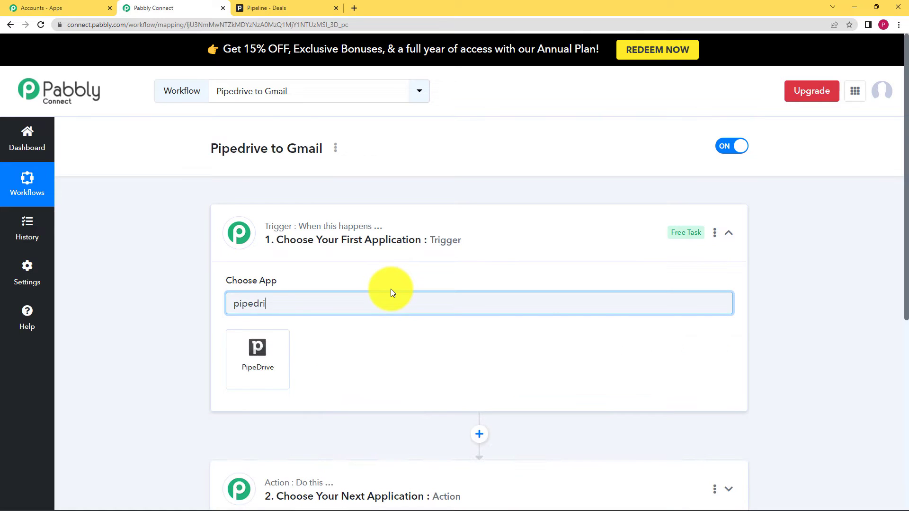
left_click(276, 358)
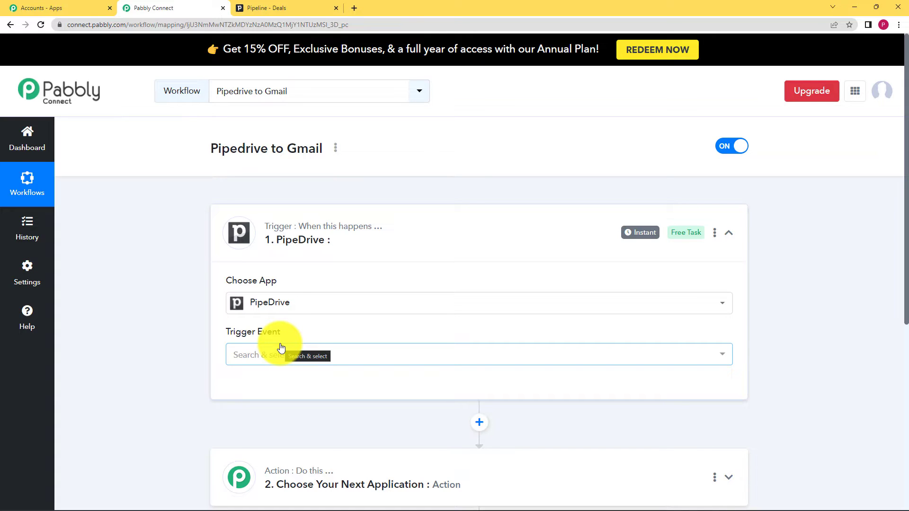
- Set the PipeDrive trigger event to New Deal
scroll(290, 414, "down", 2)
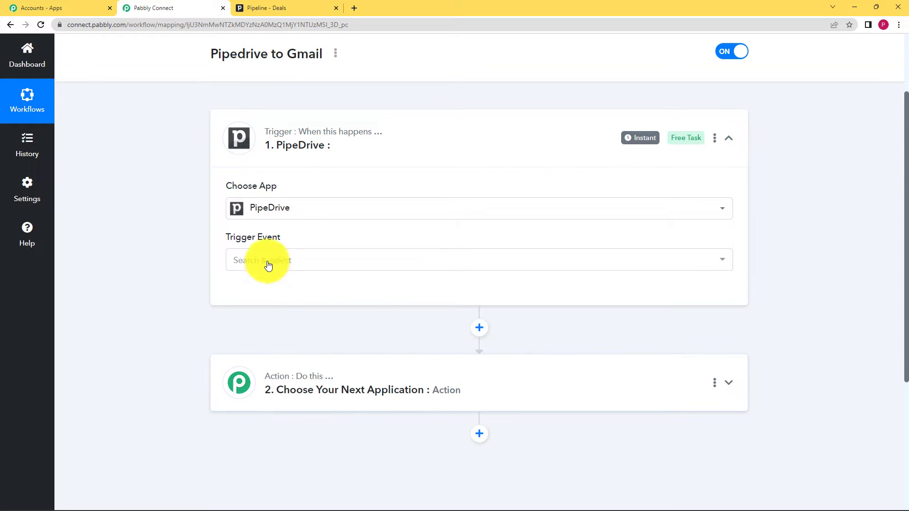
left_click(282, 256)
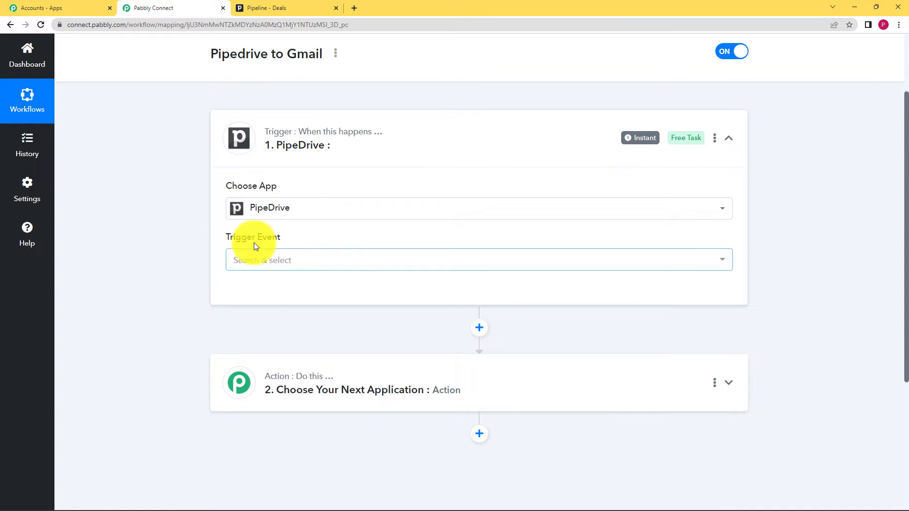
left_click(290, 261)
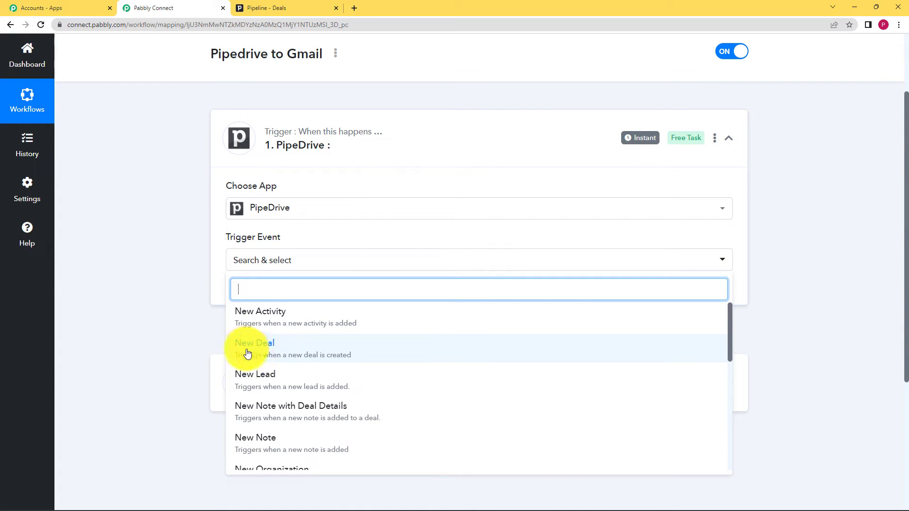
left_click(291, 353)
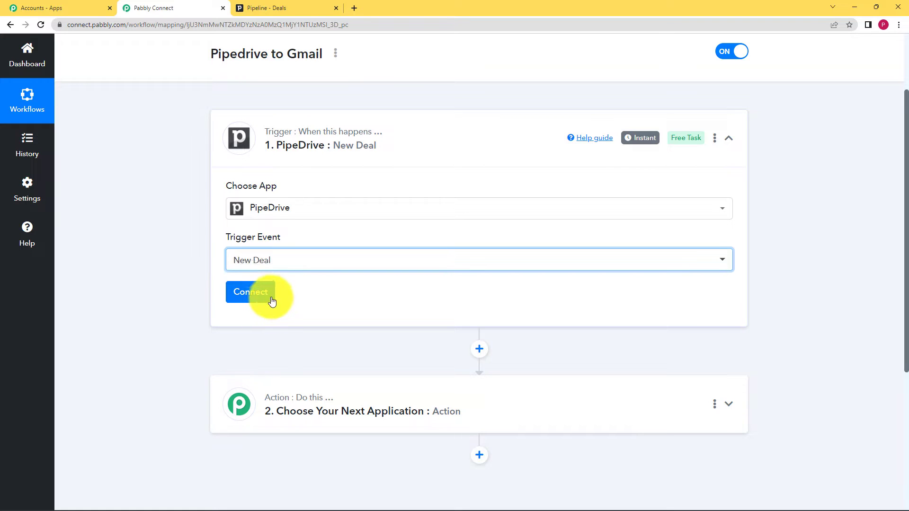
- Start connecting the PipeDrive trigger with the Add New Connection option, ready for its API token
left_click(298, 9)
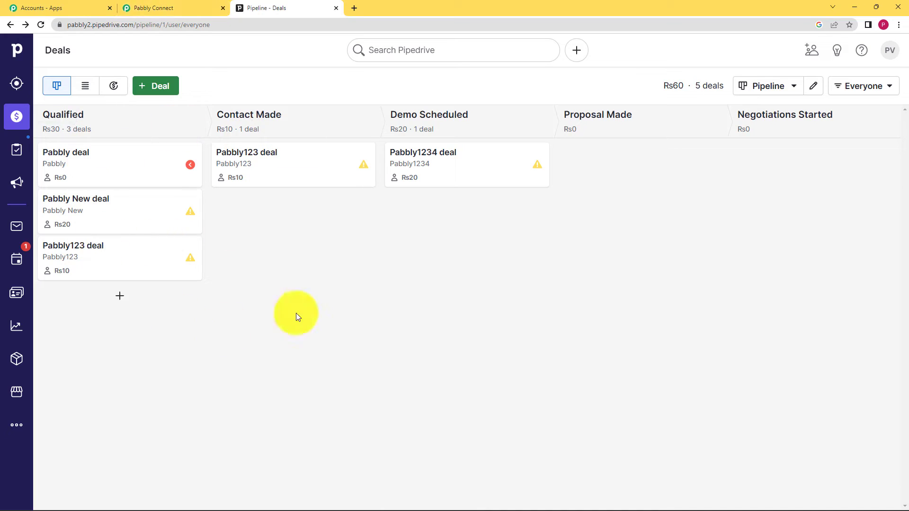
left_click(182, 7)
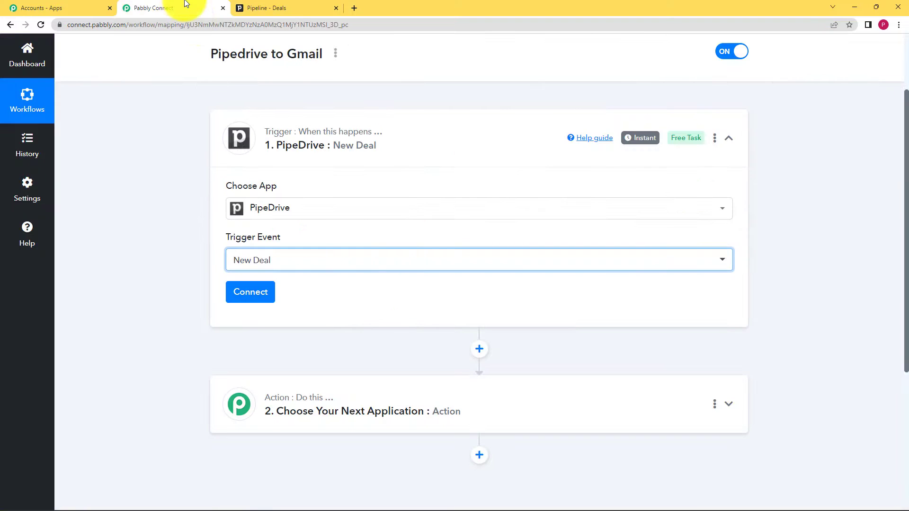
left_click(264, 298)
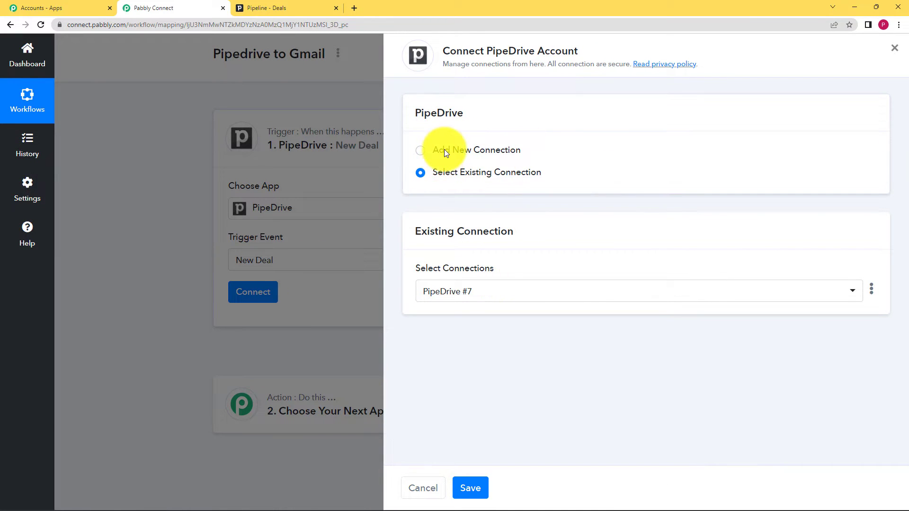
left_click(444, 149)
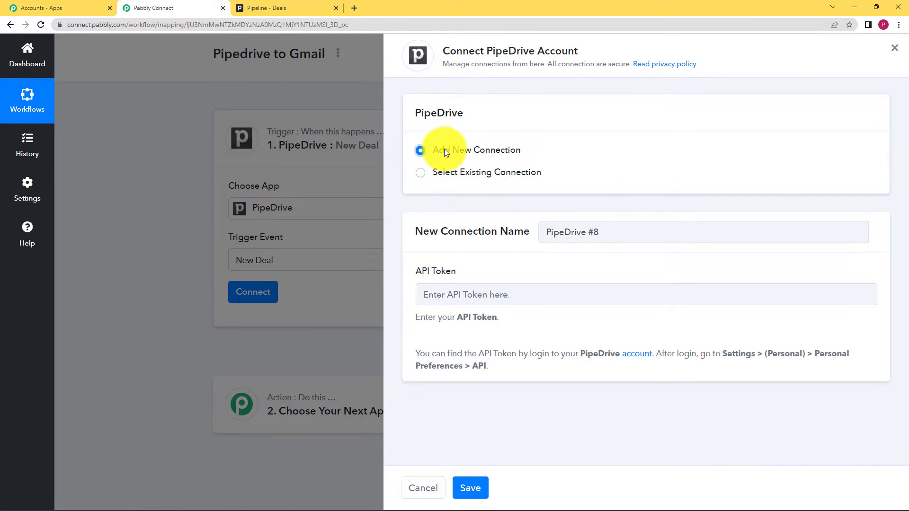
left_click(542, 300)
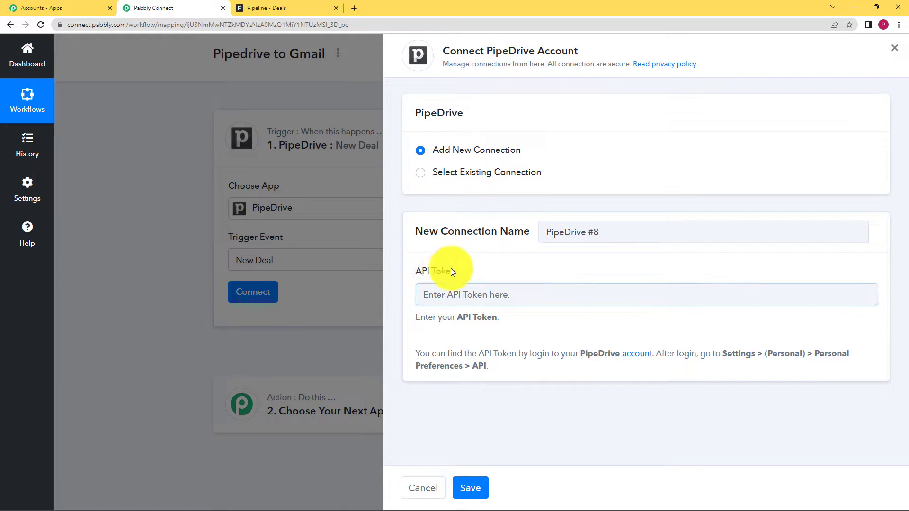
left_click_drag(451, 268, 400, 268)
left_click(442, 300)
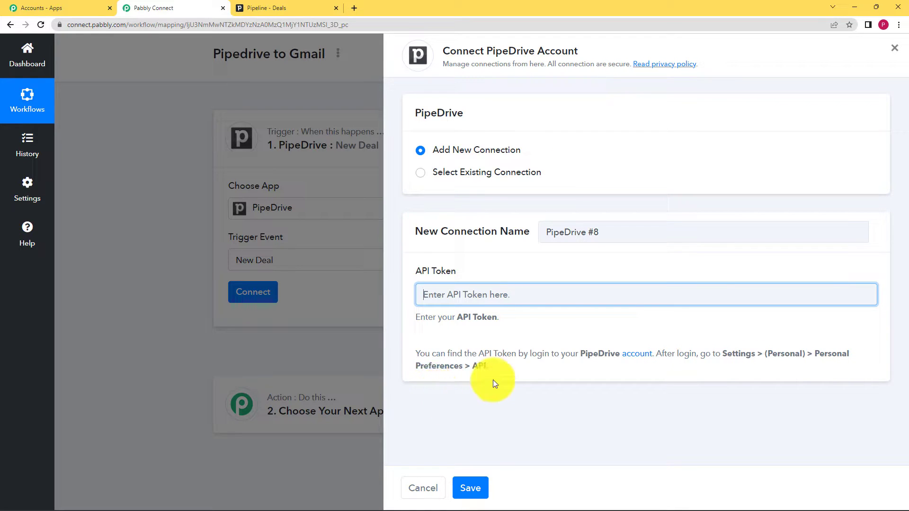
- Switch to Pipedrive and open the API section of the personal preferences
left_click(312, 5)
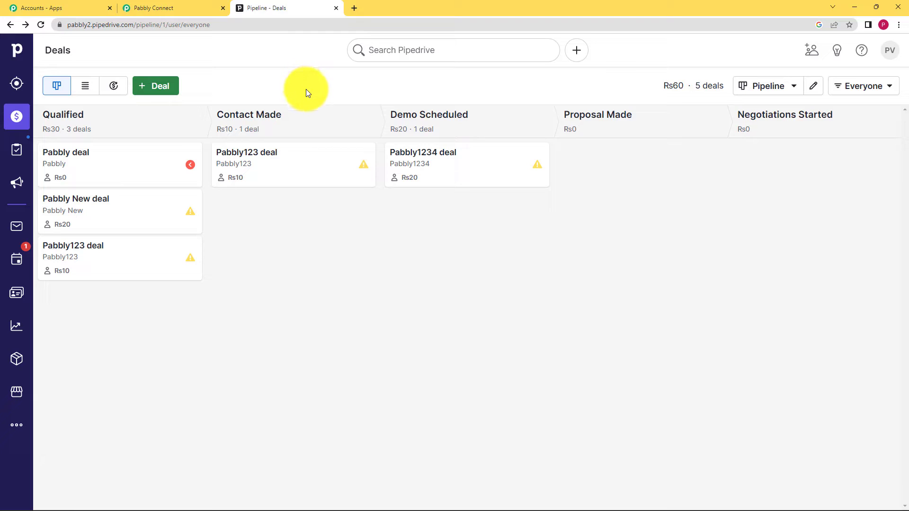
left_click(890, 50)
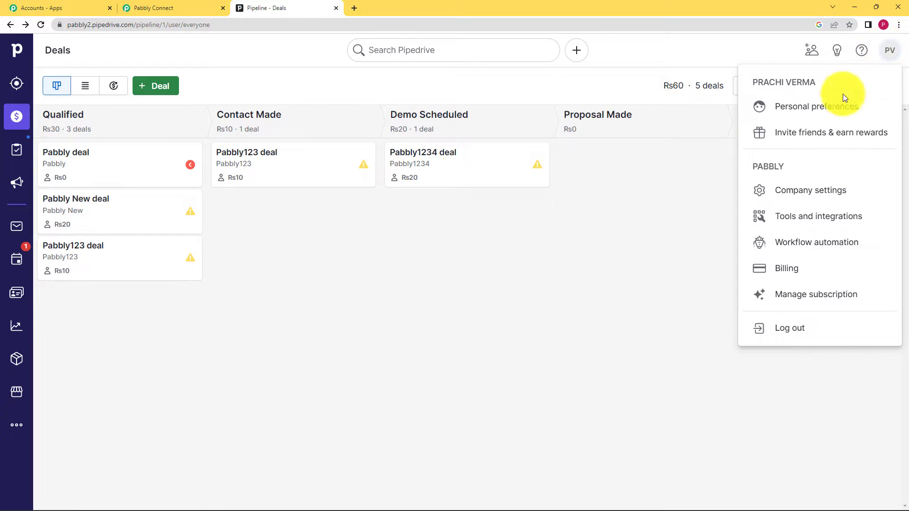
left_click(814, 109)
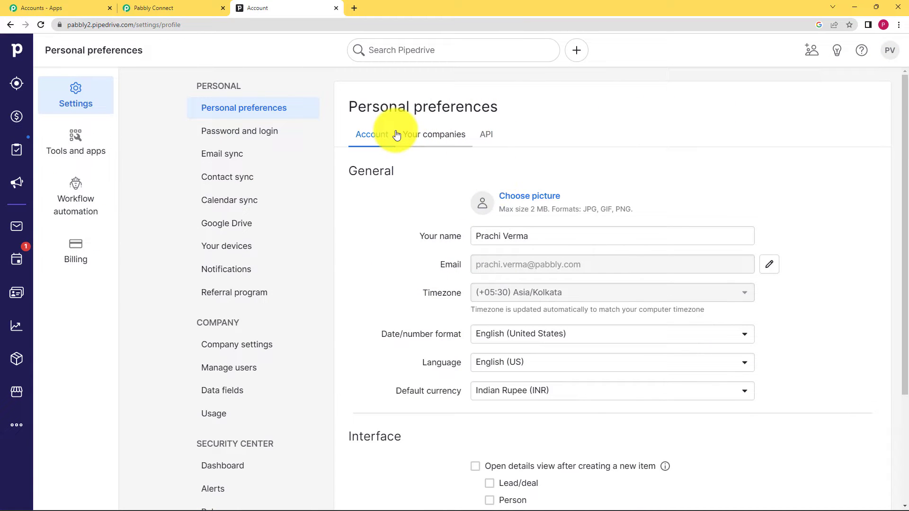
left_click(486, 135)
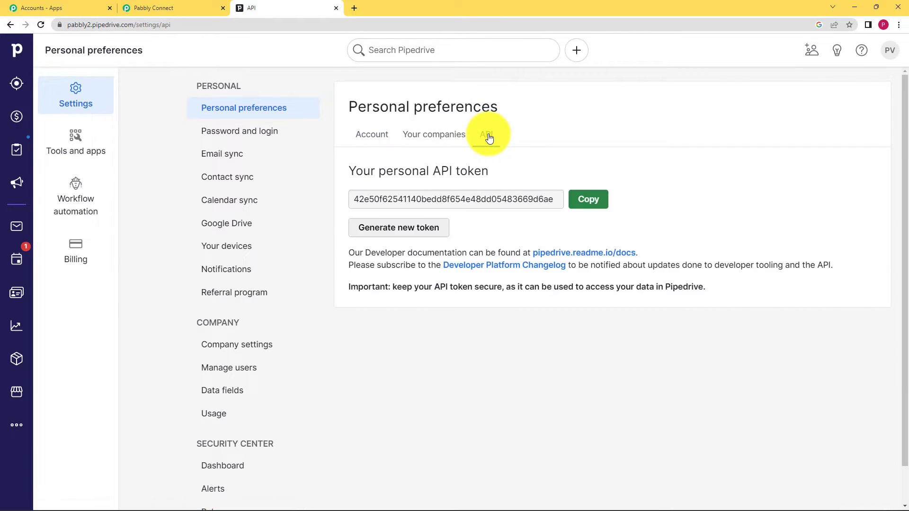
- Generate a new personal API token in Pipedrive and copy it
left_click_drag(350, 199, 557, 211)
left_click(530, 231)
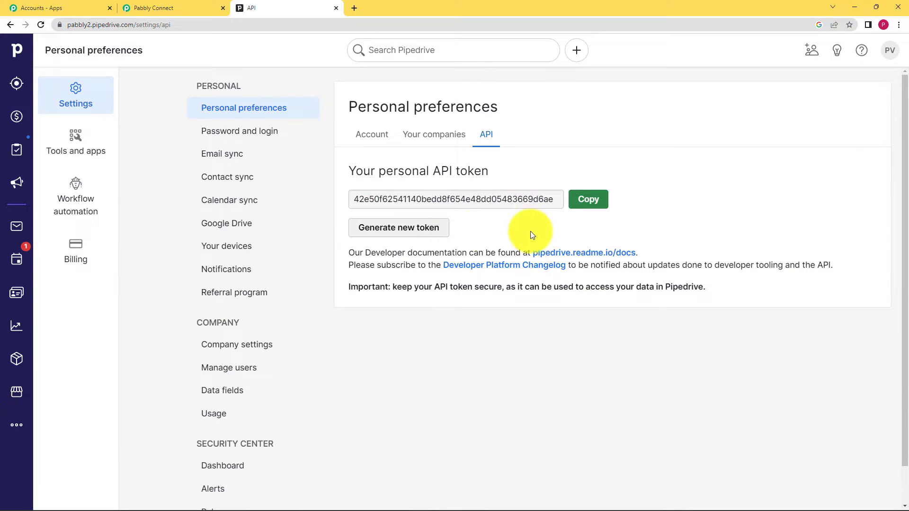
left_click(426, 228)
left_click(526, 320)
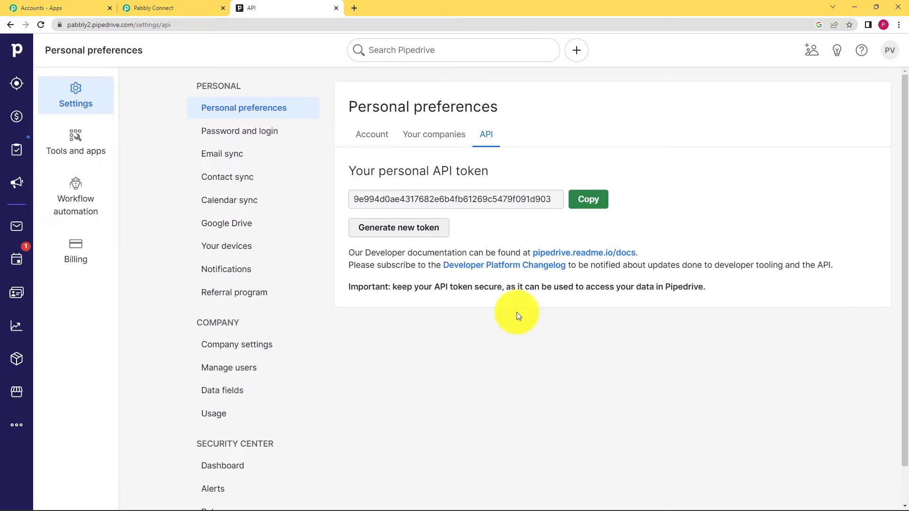
left_click(589, 199)
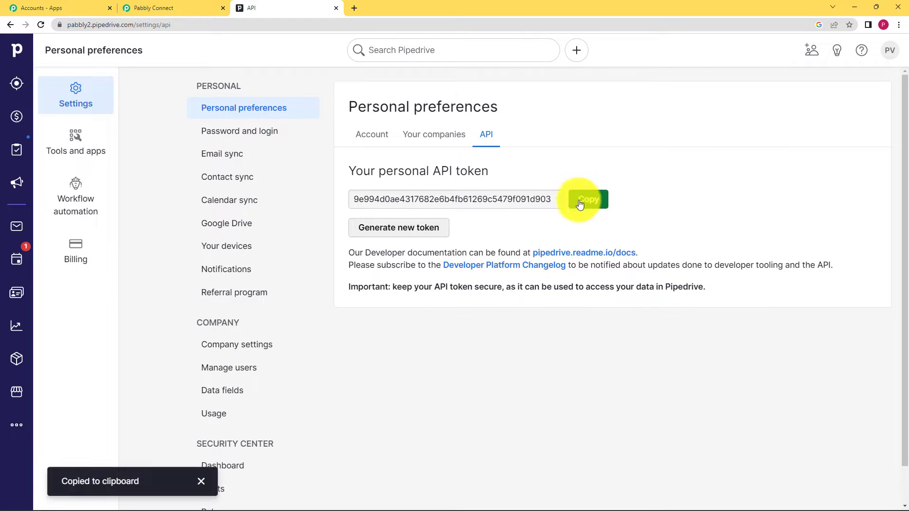
- Return to Pabbly Connect, paste the API token into the new PipeDrive connection and save it
left_click(187, 6)
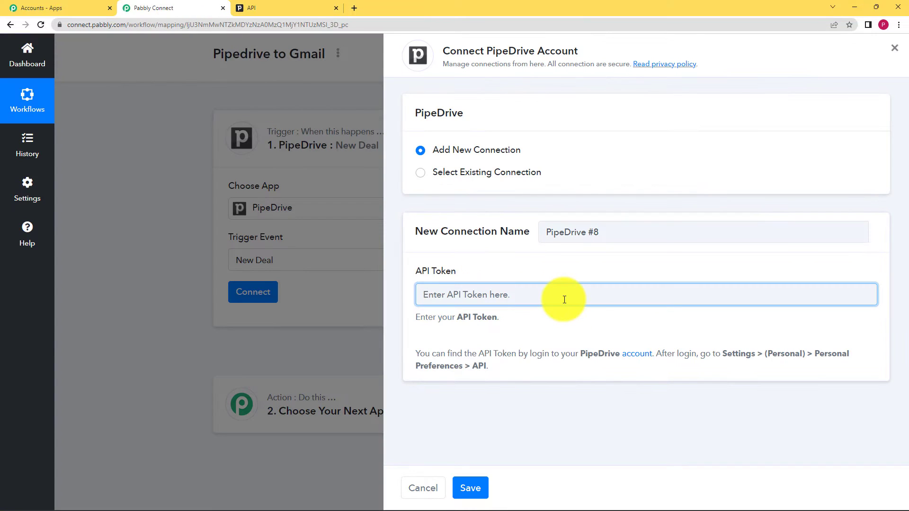
key("ctrl+v")
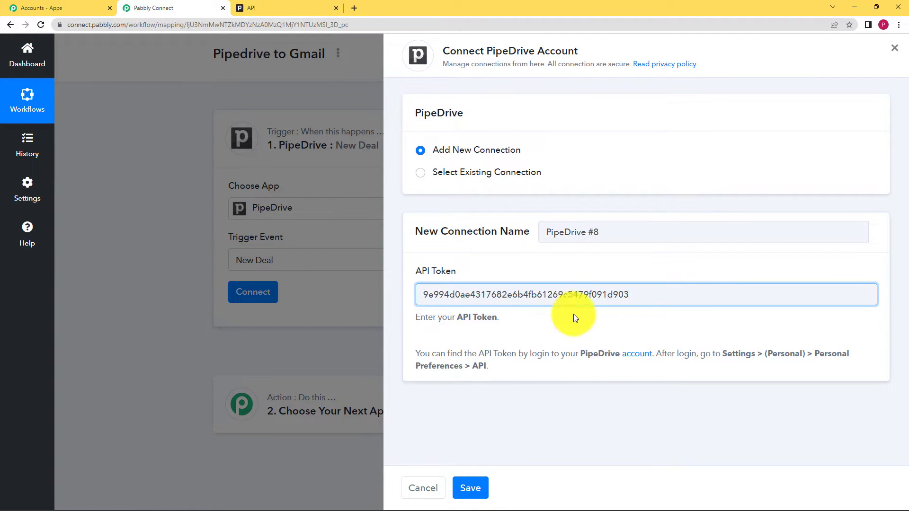
left_click(478, 478)
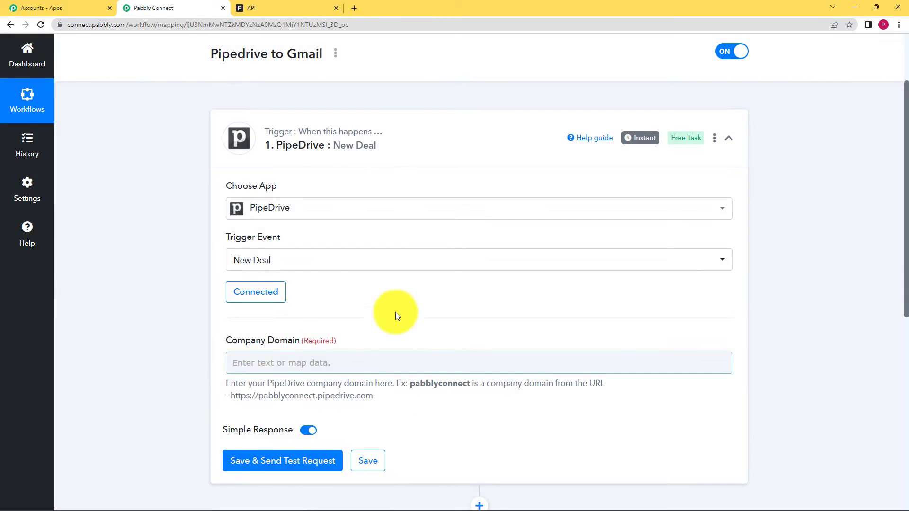
- Check the trigger's Company Domain field and its hint for the expected format
left_click(230, 365)
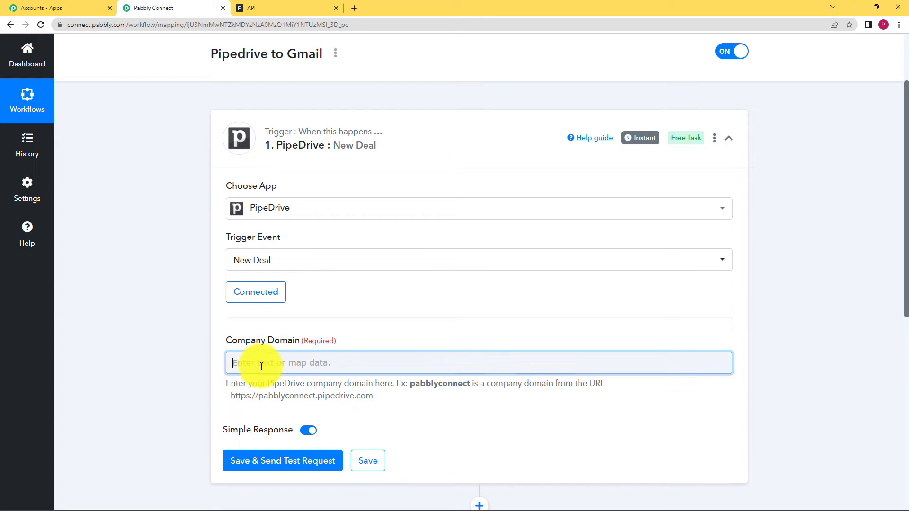
scroll(175, 391, "down", 2)
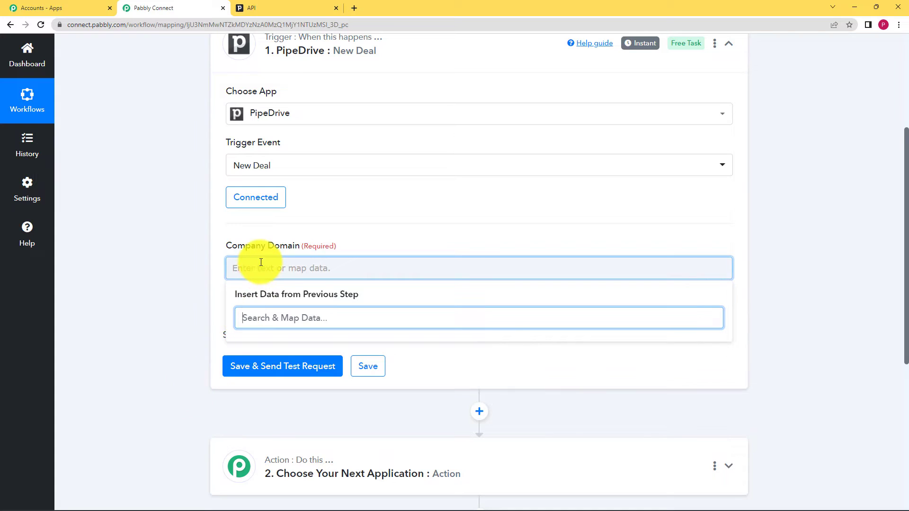
left_click(246, 266)
left_click(186, 307)
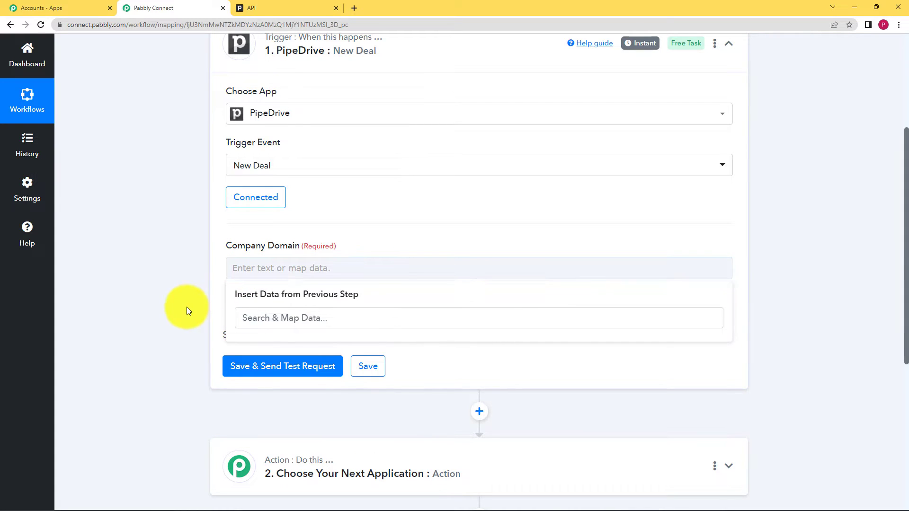
left_click_drag(228, 244, 301, 246)
left_click(223, 297)
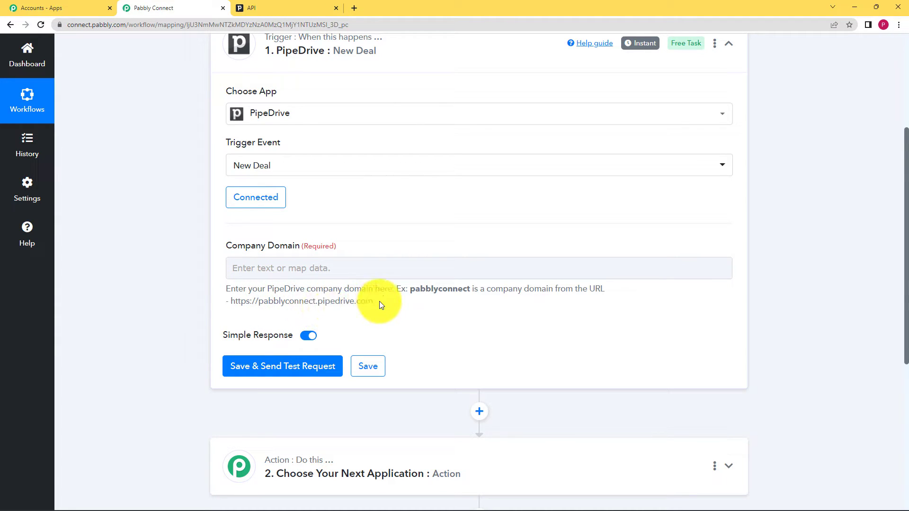
- Switch to Pipedrive, open the Deals pipeline and copy its full web address
left_click(298, 8)
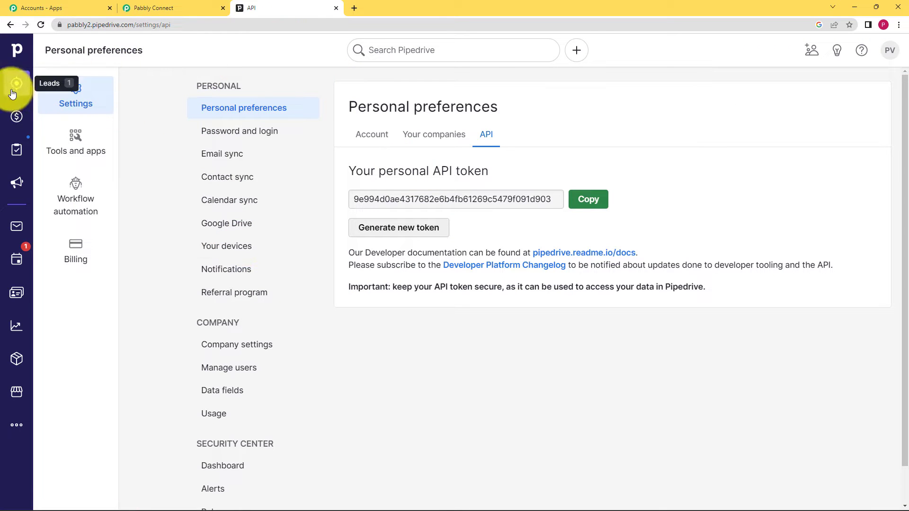
left_click(18, 117)
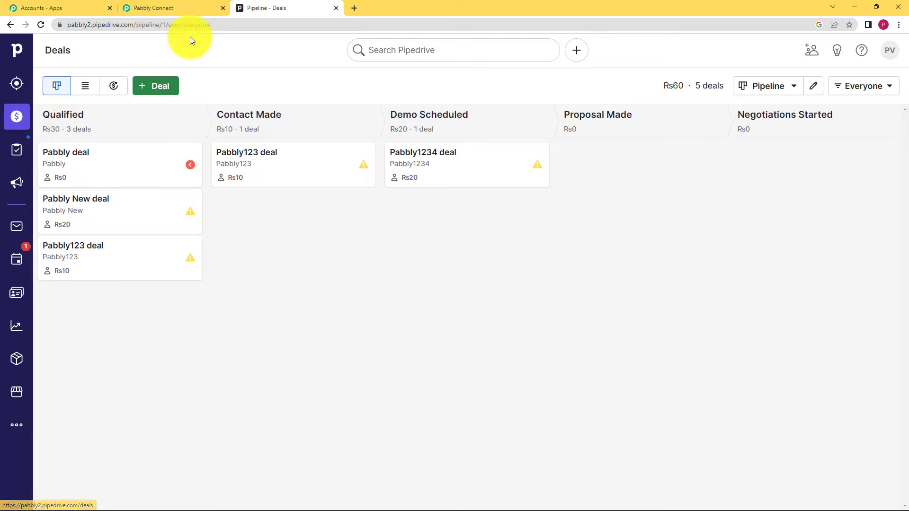
left_click_drag(211, 23, 19, 28)
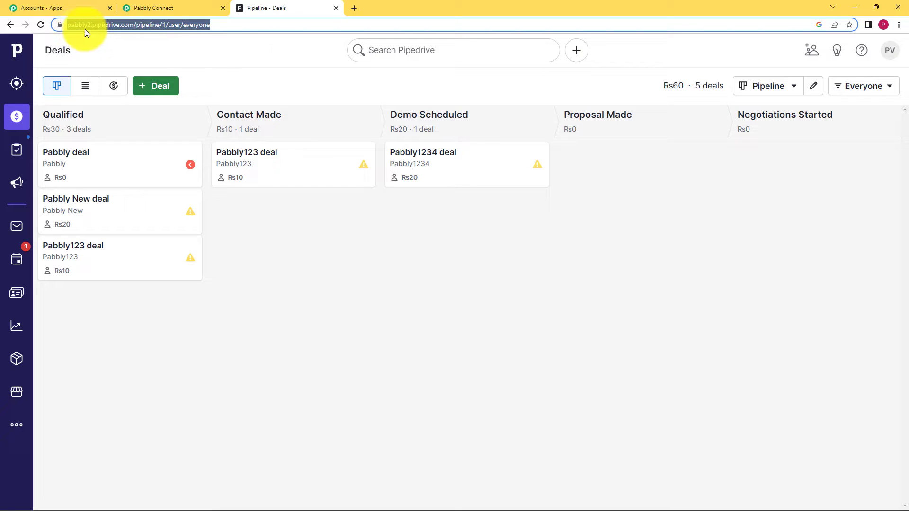
- Return to Pabbly Connect, paste the copied address as the Company Domain and trim it to pabbly2
left_click(191, 9)
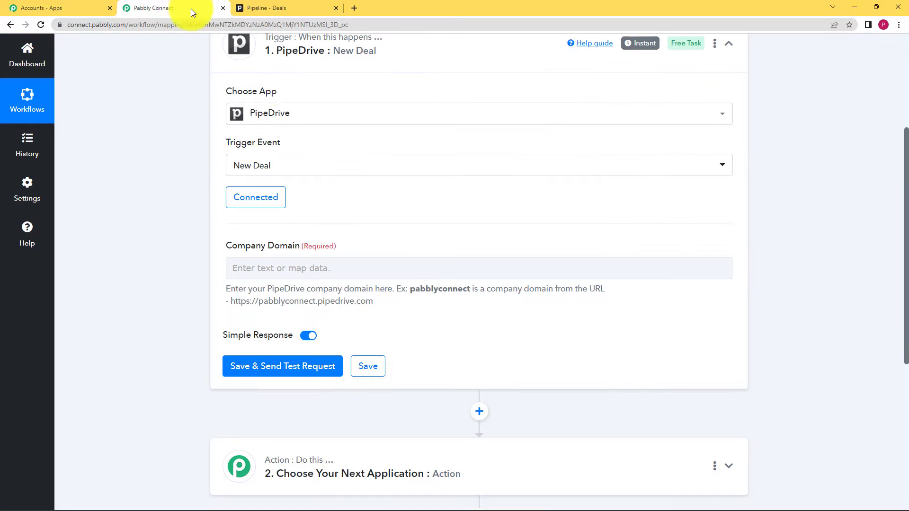
left_click(313, 266)
key("ctrl+v")
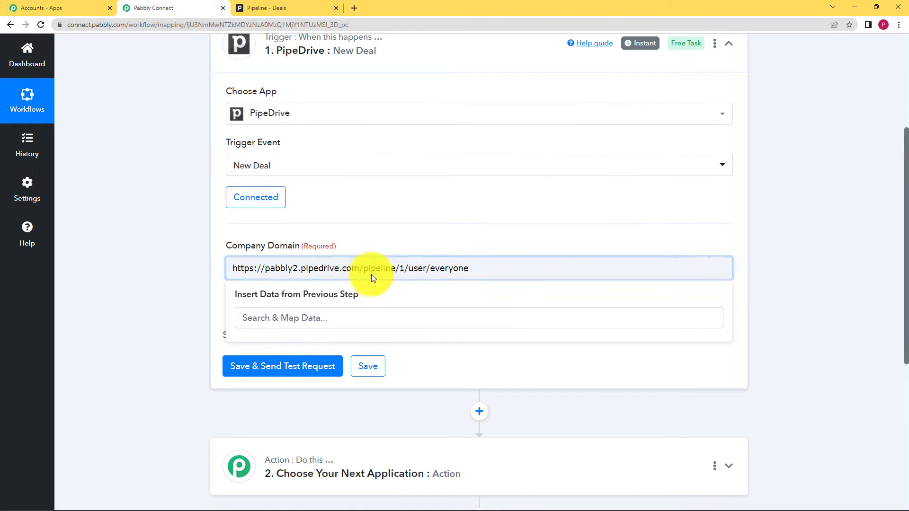
left_click_drag(465, 268, 228, 270)
key("BackSpace")
left_click(232, 276)
key("BackSpace")
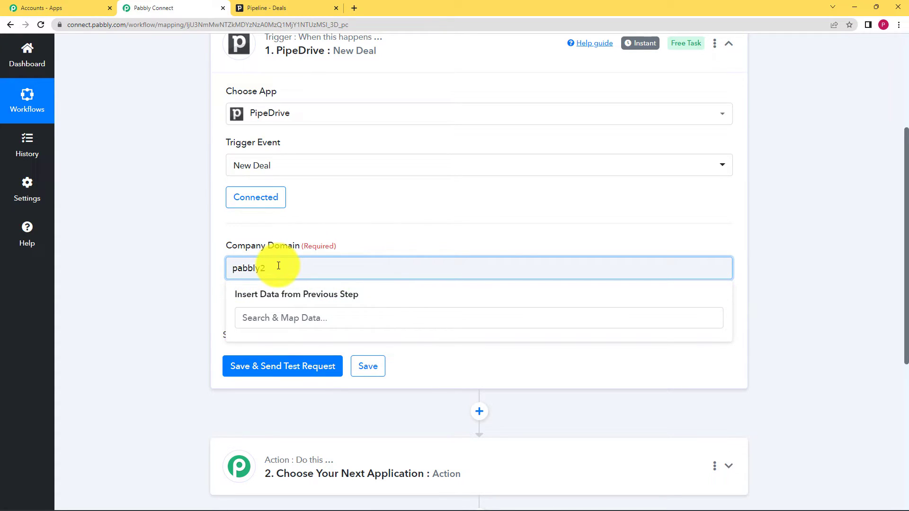
left_click_drag(293, 262, 157, 282)
left_click(156, 281)
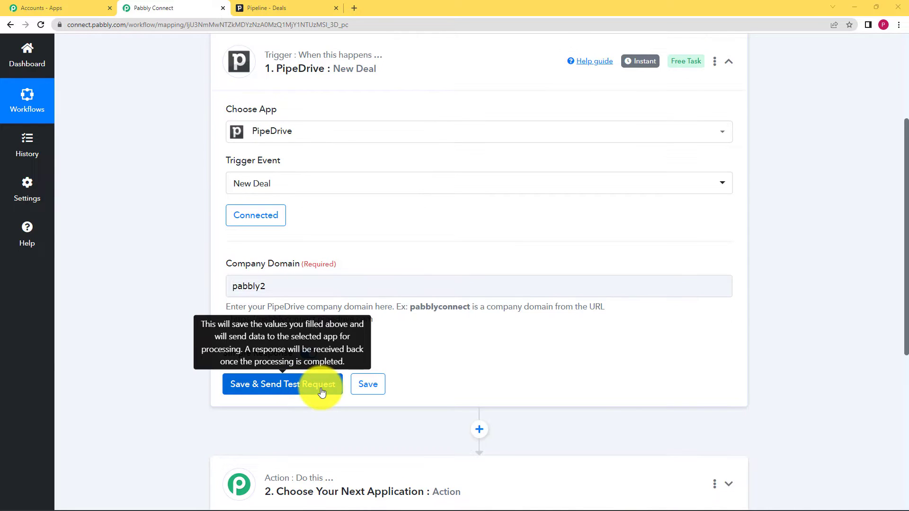
- Save the PipeDrive trigger with a test request and switch to the Pipedrive deals pipeline
left_click(320, 387)
left_click(402, 353)
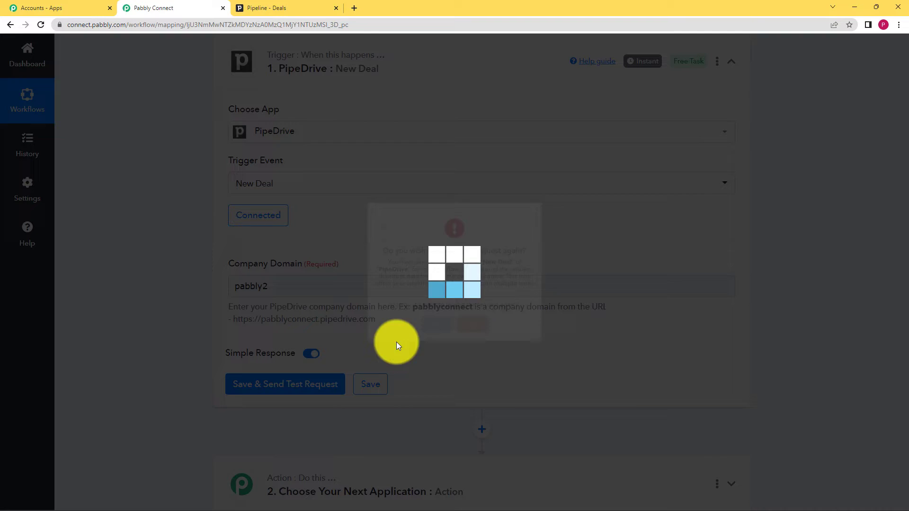
left_click(314, 5)
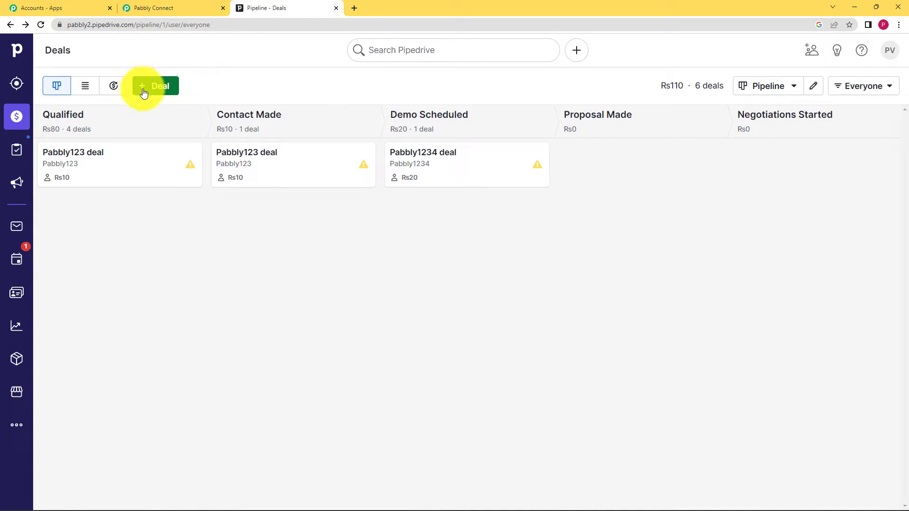
- Start a new deal with the contact person's full name and Pabbly01 as a new organization
left_click(157, 84)
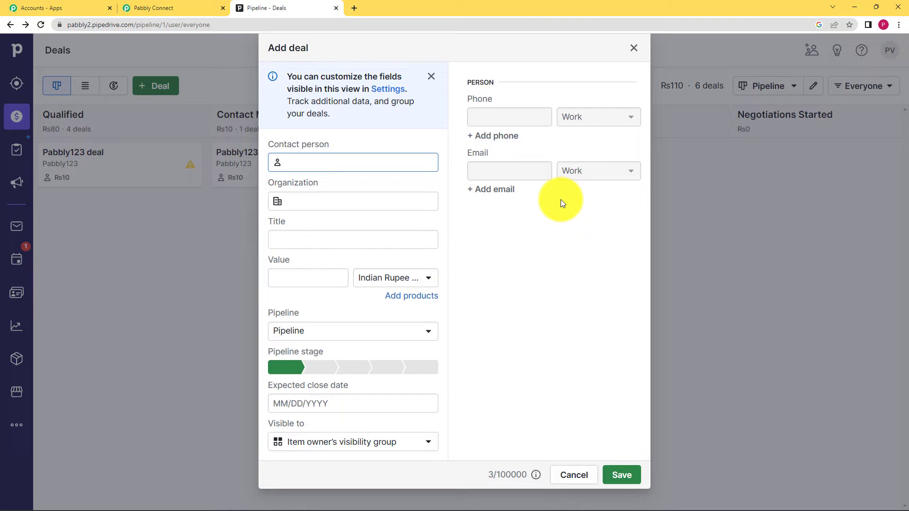
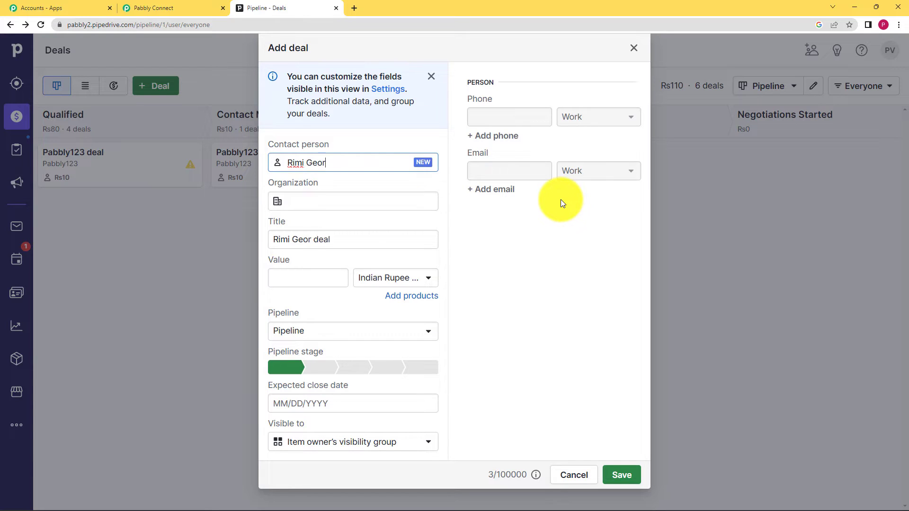
left_click(536, 259)
left_click(378, 204)
type("Pa")
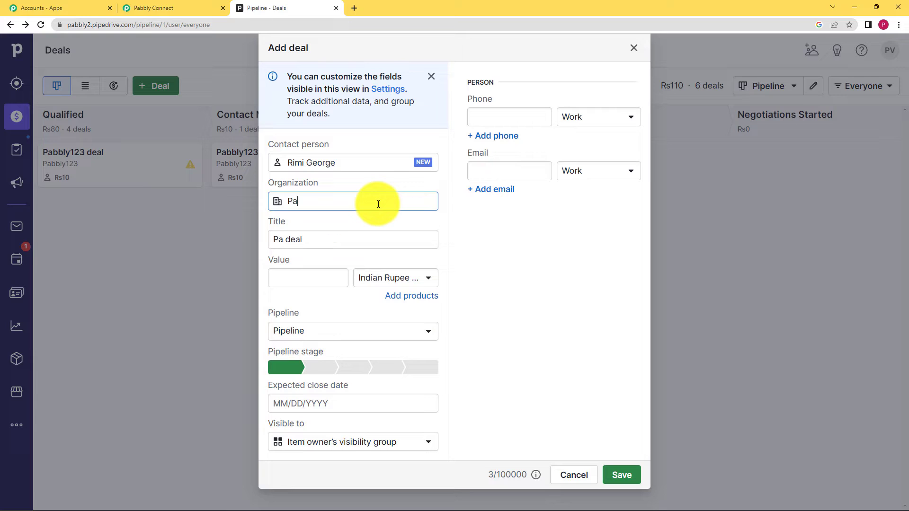
type("bbly01")
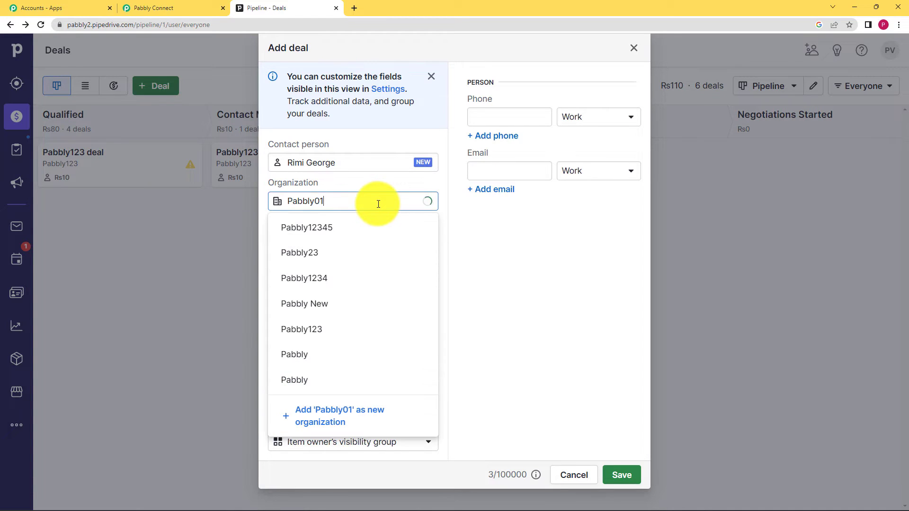
key("Return")
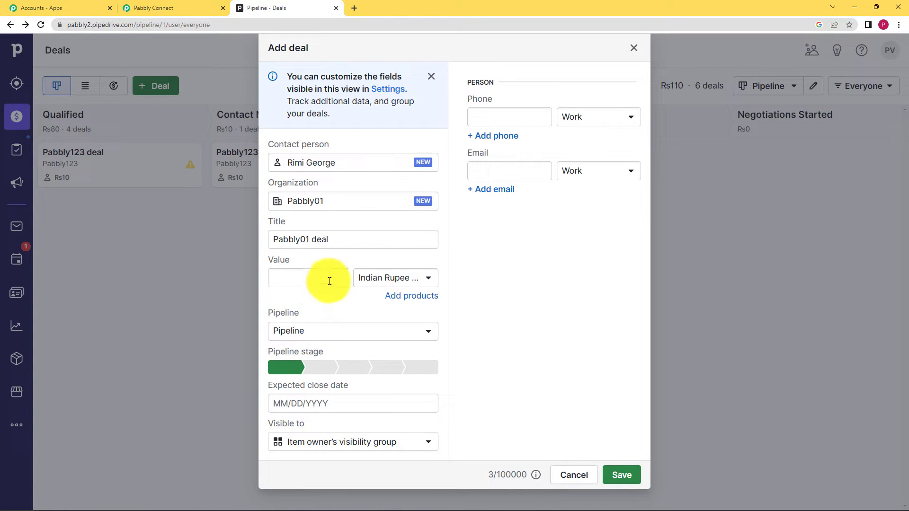
- Set the deal's value to 50 with Indian Rupee (INR) as the currency
left_click(308, 279)
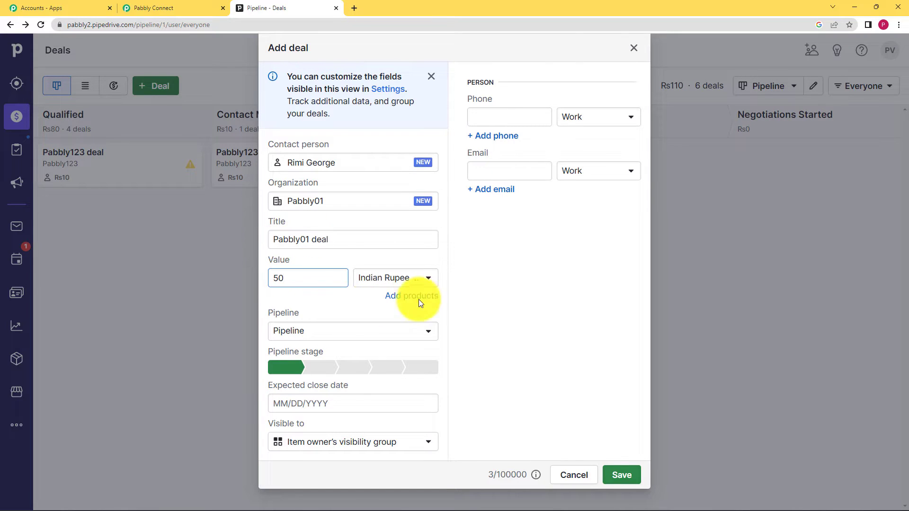
left_click(416, 283)
scroll(410, 114, "down", 8)
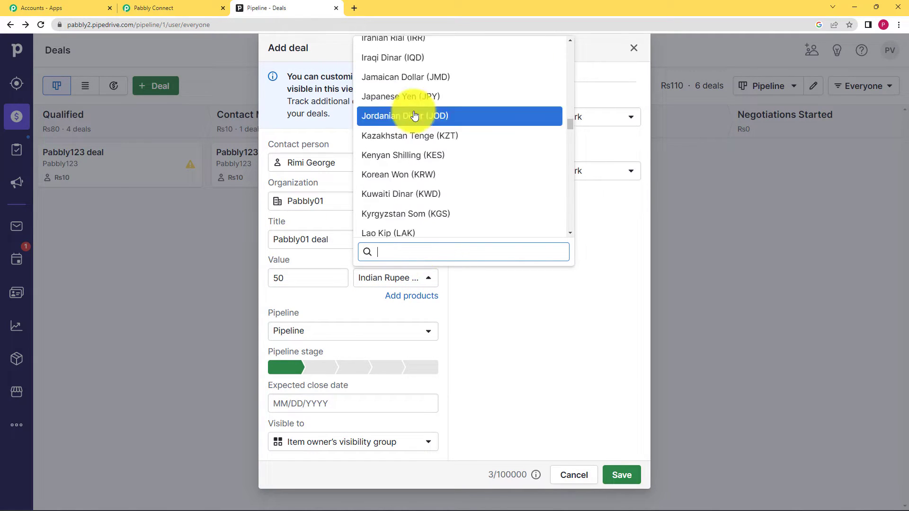
scroll(416, 118, "up", 10)
scroll(417, 137, "up", 3)
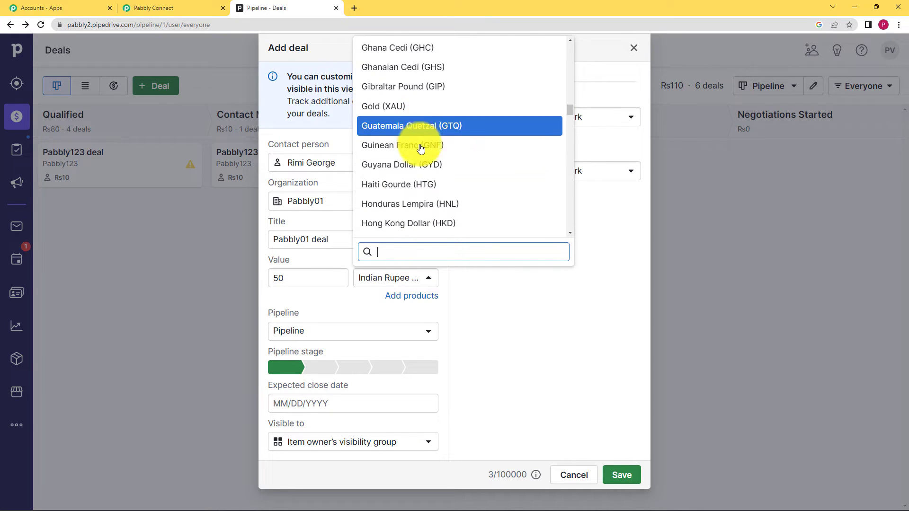
scroll(417, 156, "down", 2)
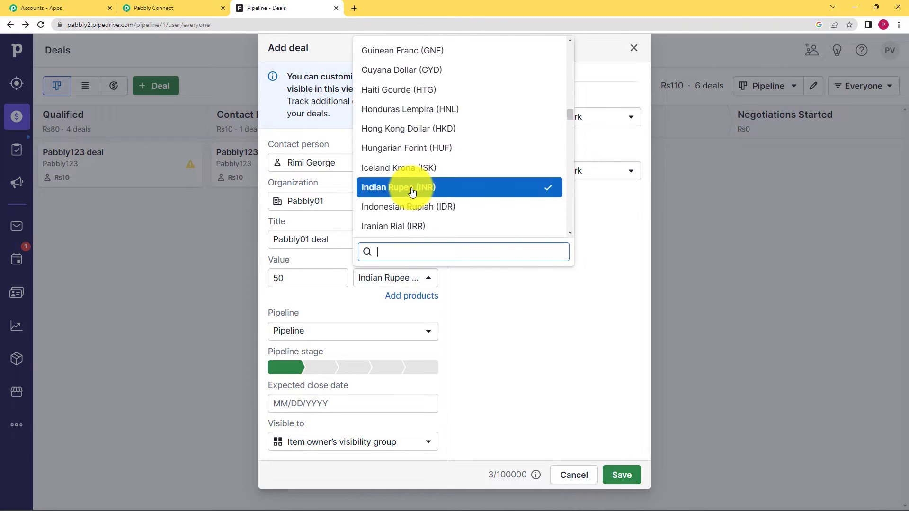
left_click(416, 188)
- Set the expected close date to 02/11/2023, enter the contact's work email and save the deal
left_click(340, 404)
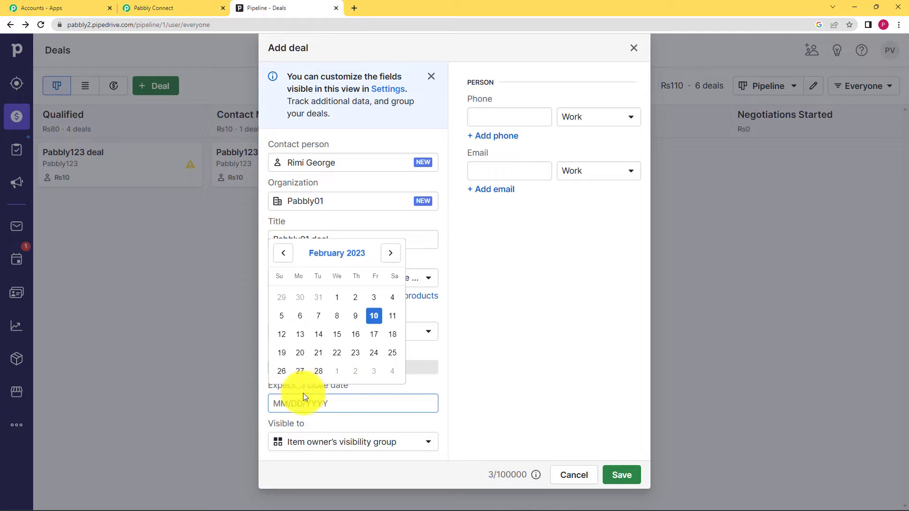
left_click(392, 316)
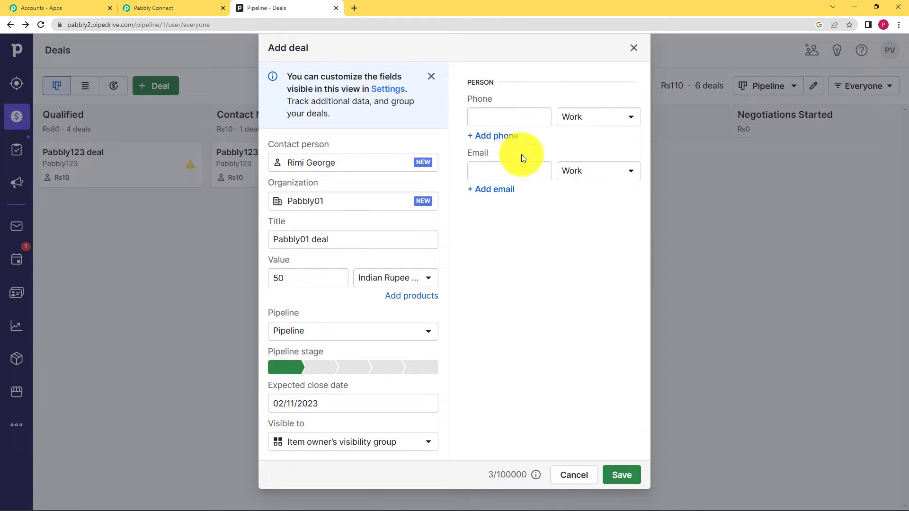
left_click(500, 170)
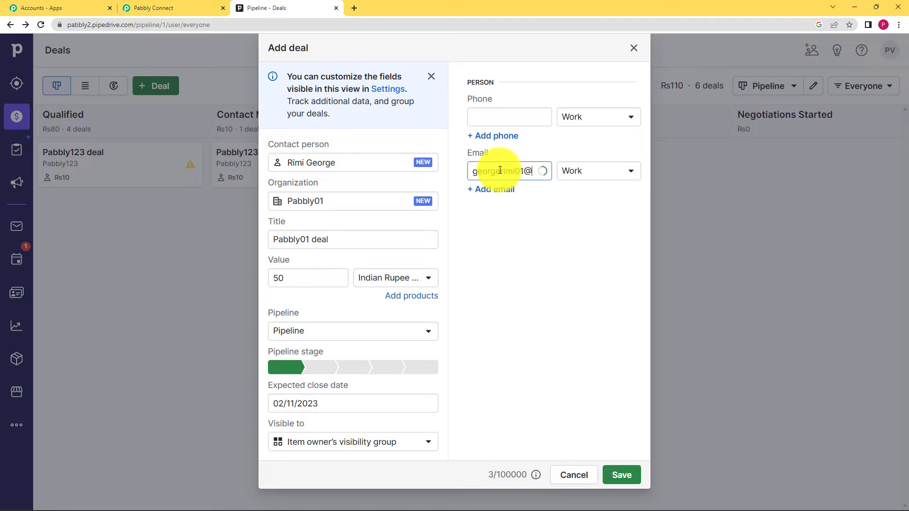
type("mail.com")
left_click(628, 475)
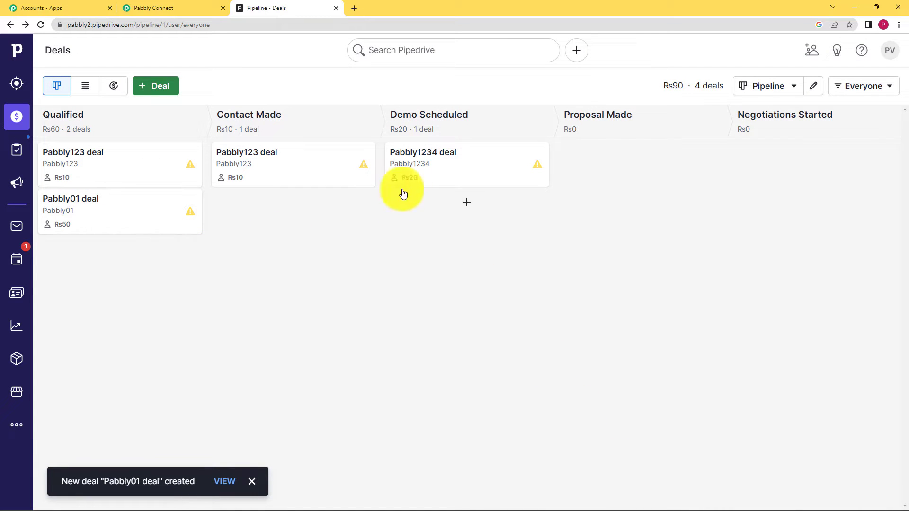
- Open the Pabbly01 deal and review its organization and contact details
left_click(127, 203)
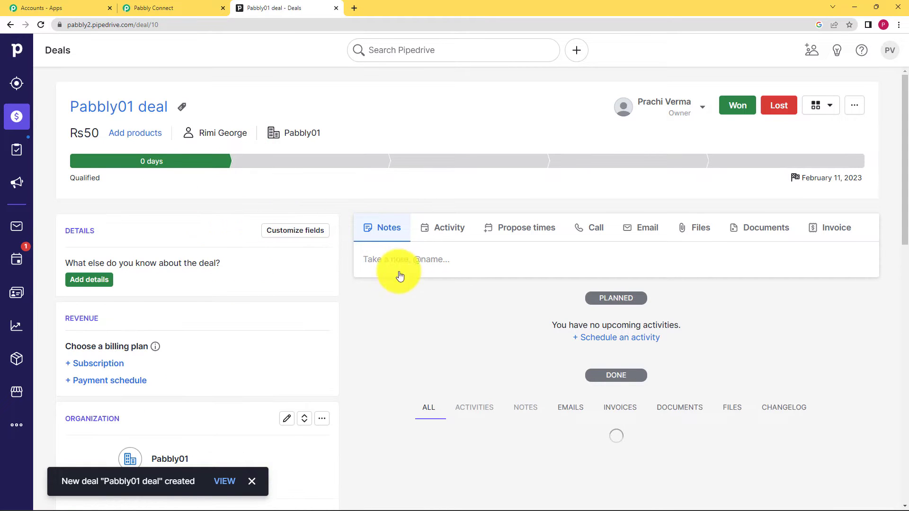
scroll(398, 273, "down", 6)
scroll(399, 271, "down", 8)
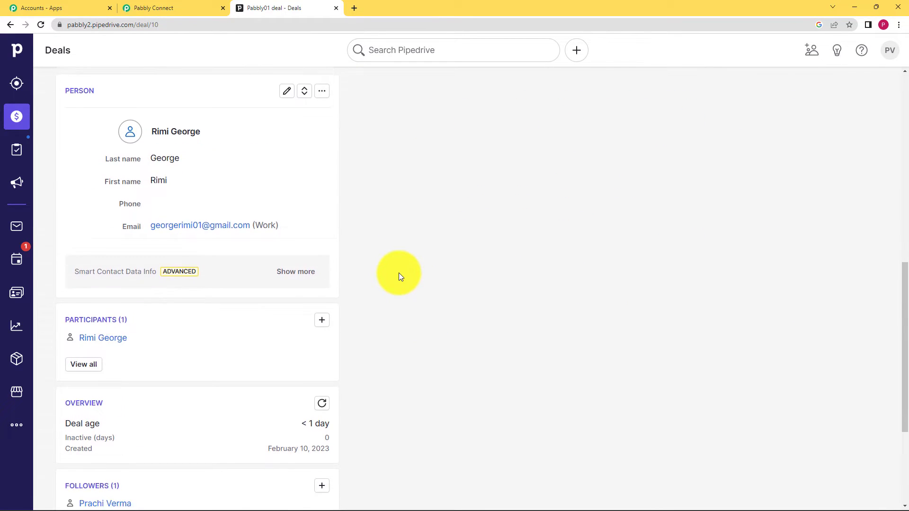
scroll(386, 281, "up", 15)
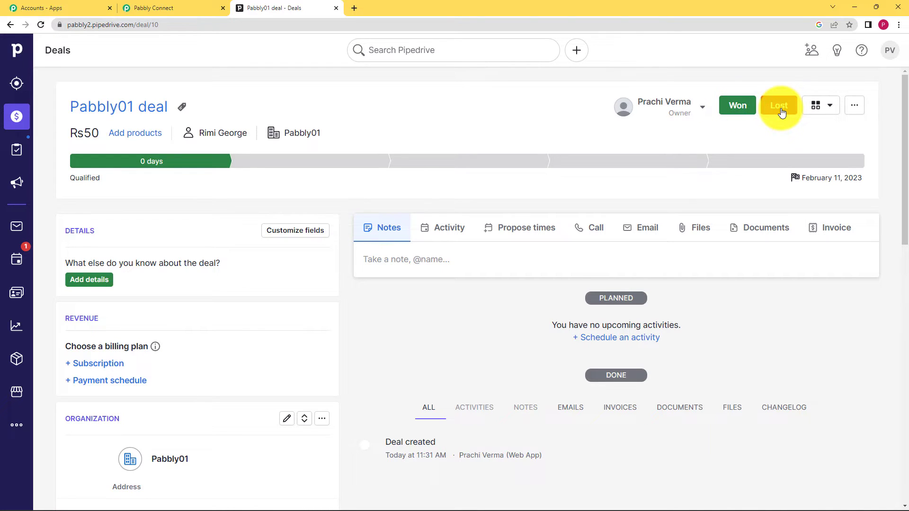
- Return to Pabbly Connect and examine the trigger's received response for the new deal's contact, email and stage data
left_click(187, 5)
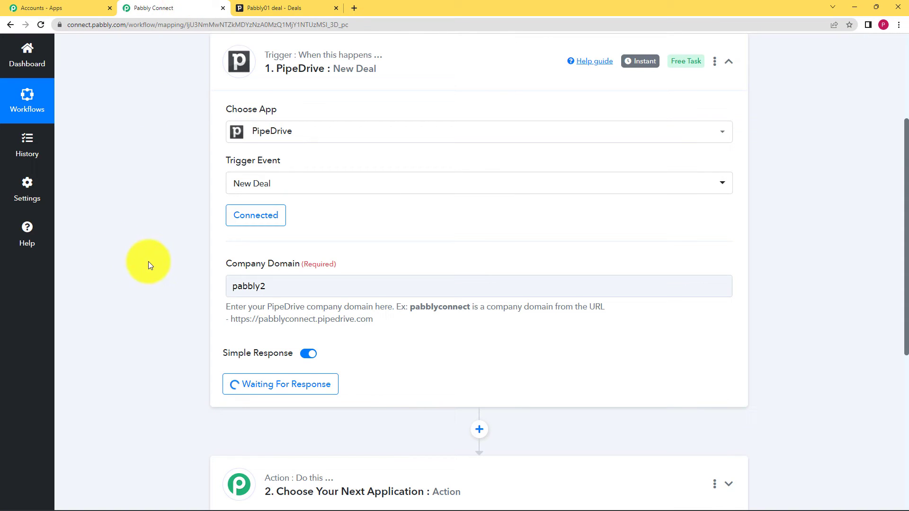
scroll(152, 263, "down", 2)
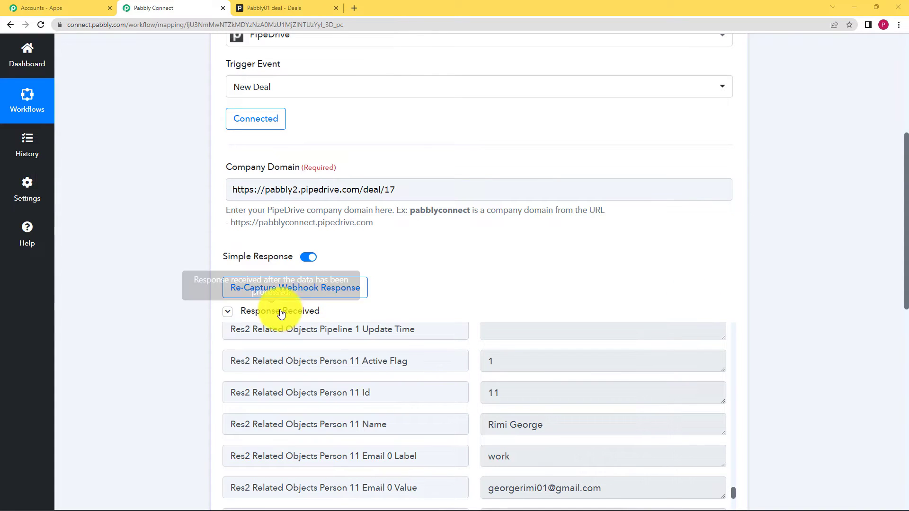
scroll(782, 297, "down", 2)
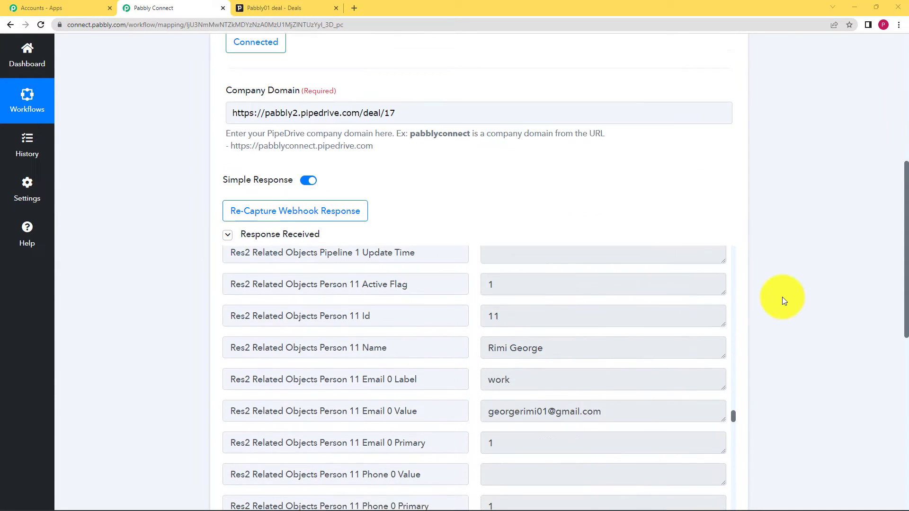
scroll(594, 330, "up", 2)
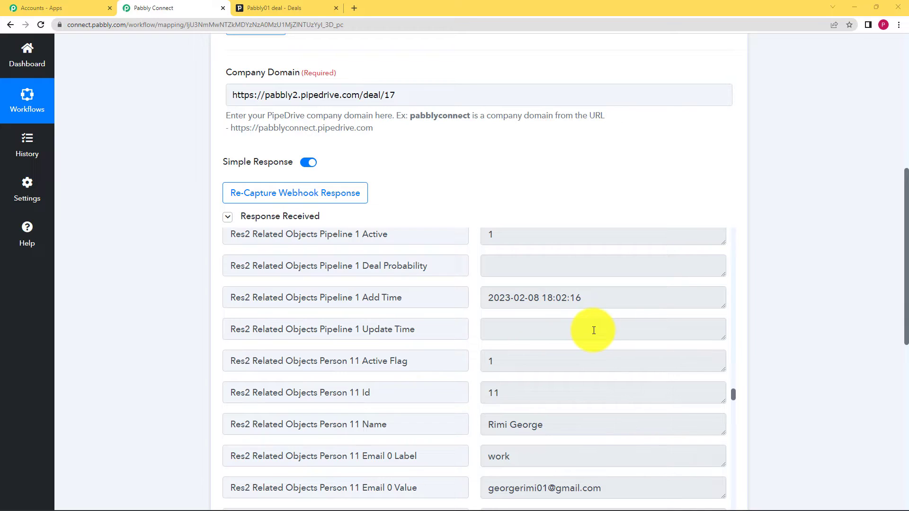
scroll(743, 320, "down", 3)
scroll(630, 240, "down", 5)
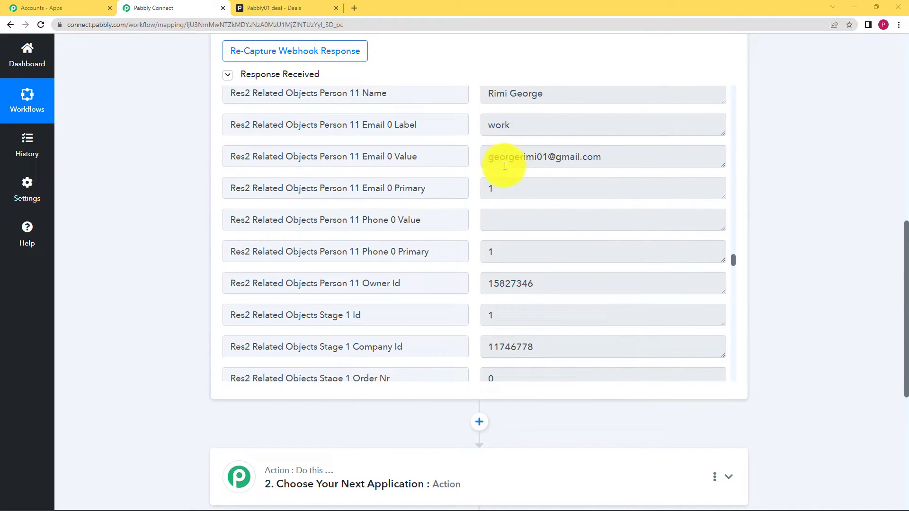
triple_click(520, 156)
scroll(620, 229, "down", 5)
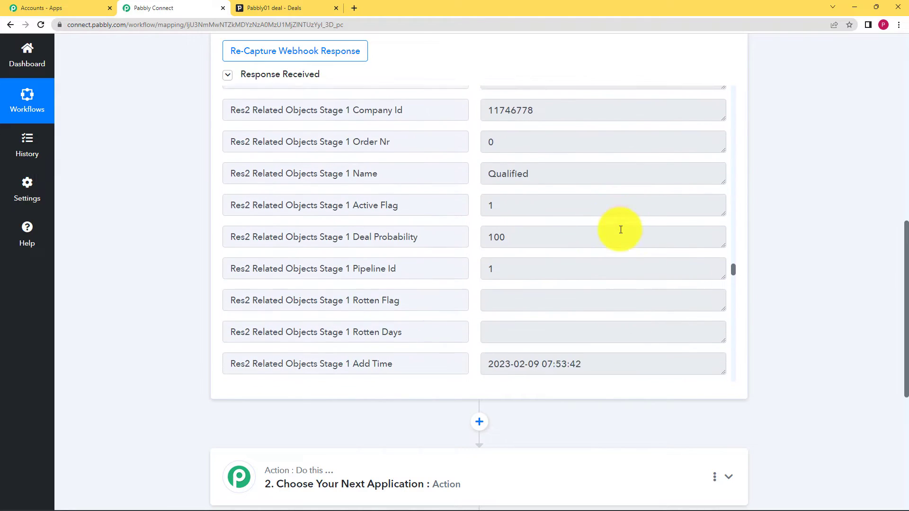
- Look through the remaining stage, metadata and current-deal fields of the trigger's received response
scroll(621, 229, "down", 20)
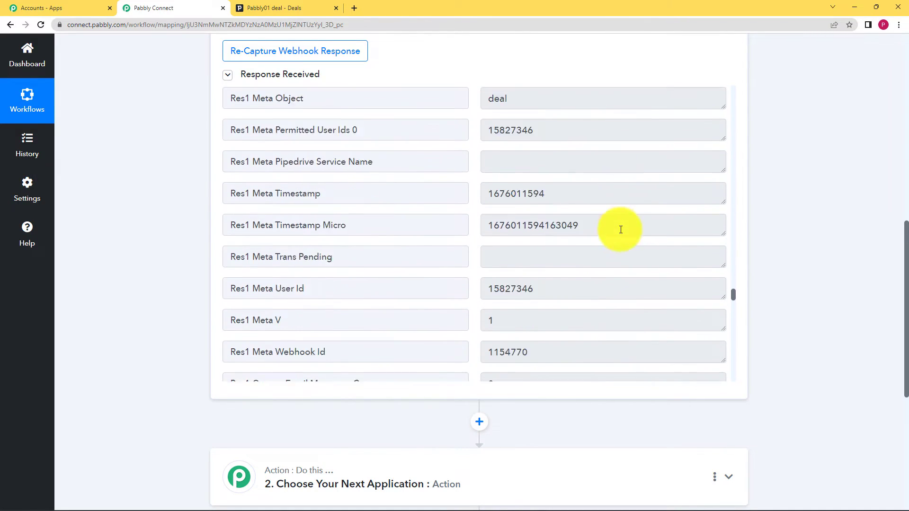
scroll(528, 196, "down", 10)
scroll(527, 196, "up", 15)
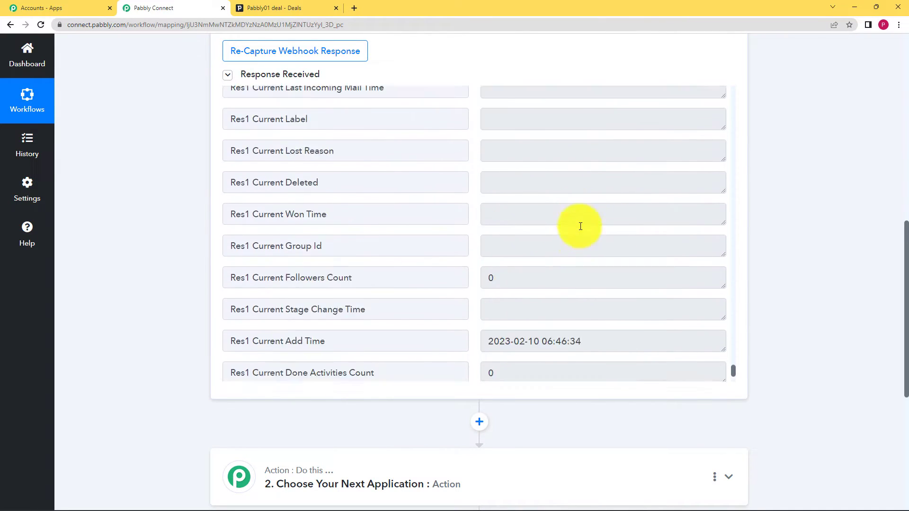
scroll(564, 223, "up", 3)
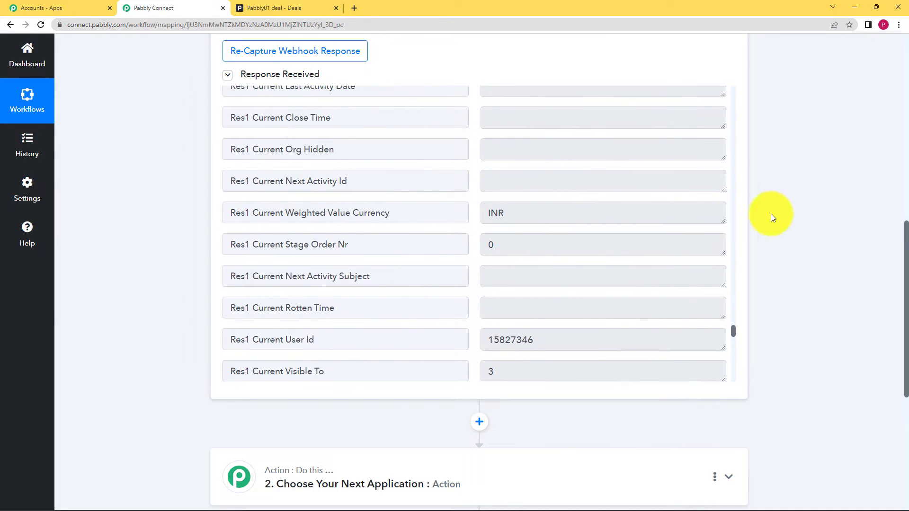
- Choose Filter by Pabbly as the app for the workflow's second step
scroll(762, 275, "down", 4)
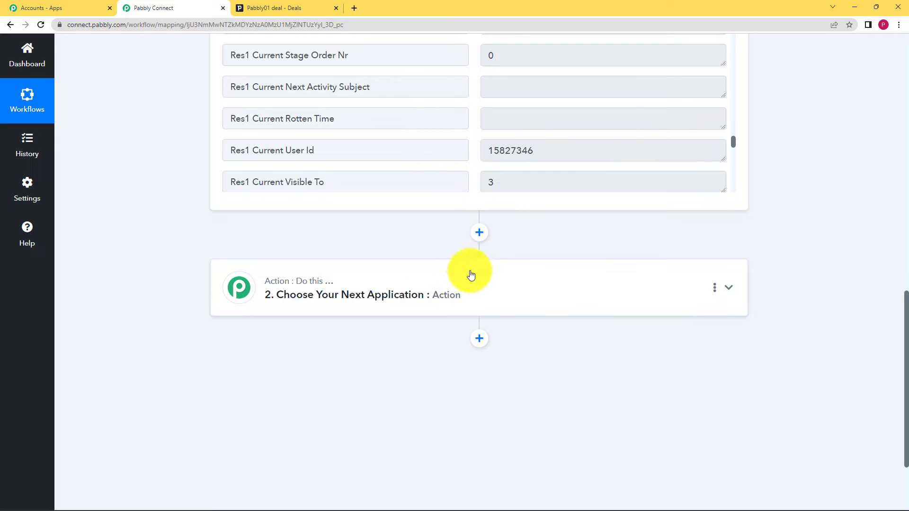
left_click(478, 290)
left_click(419, 350)
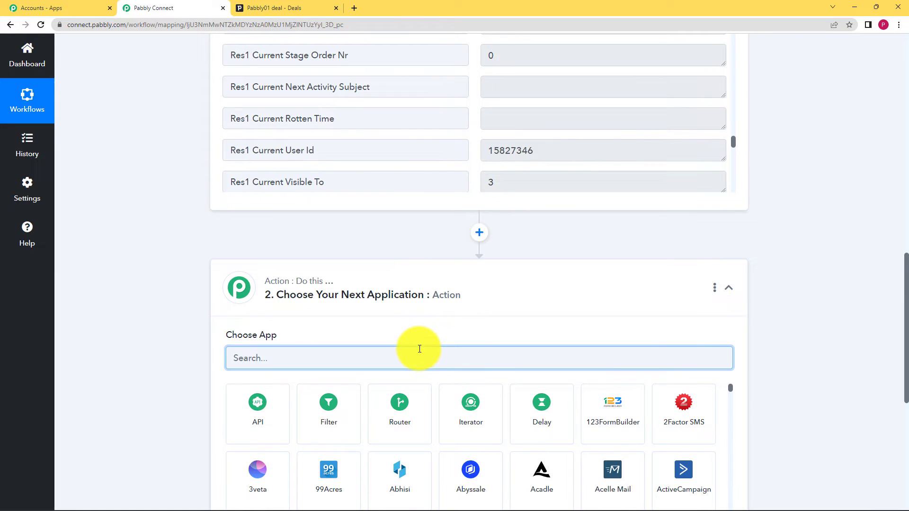
type("filter")
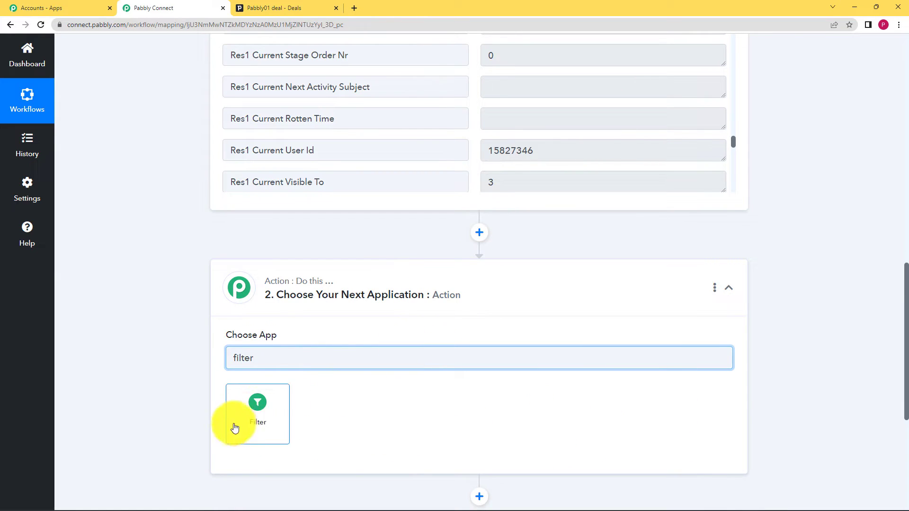
left_click(263, 417)
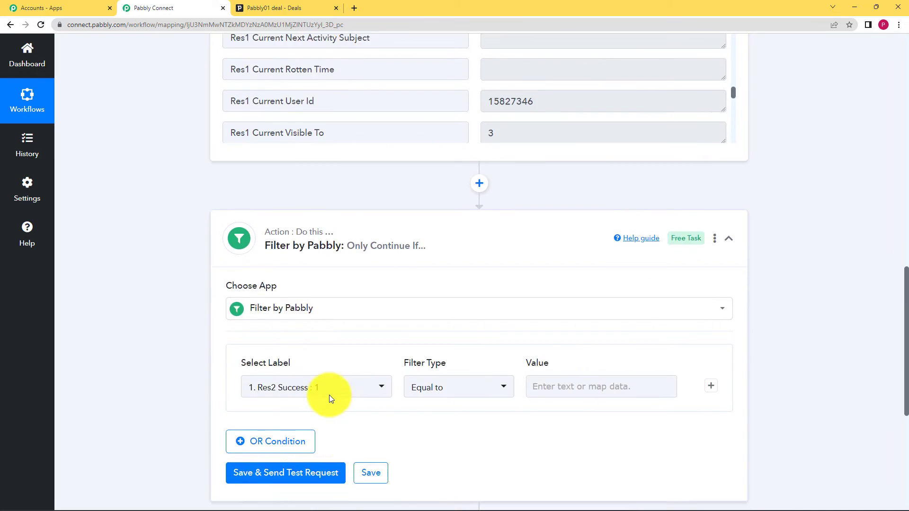
- Define the filter condition so that the trigger's Res2 Data Status must be Equal to "won"
scroll(328, 395, "down", 3)
left_click(364, 296)
left_click(343, 239)
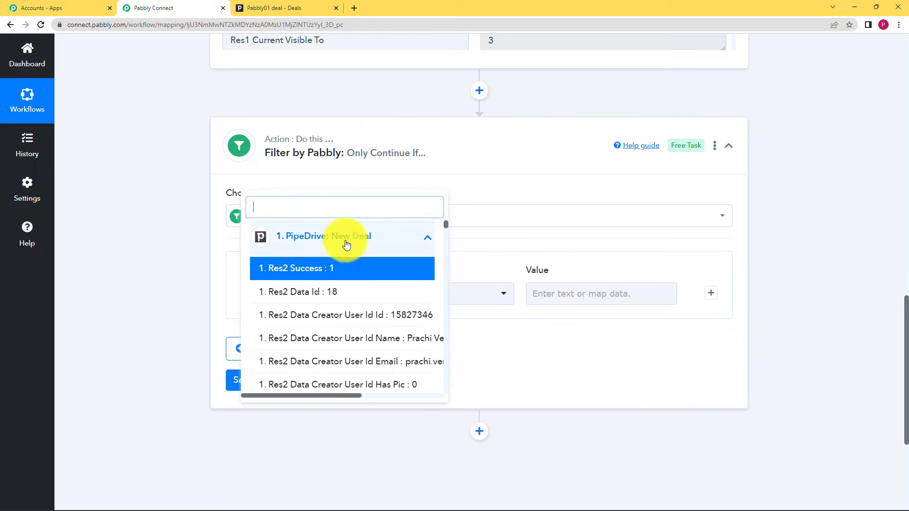
type("op")
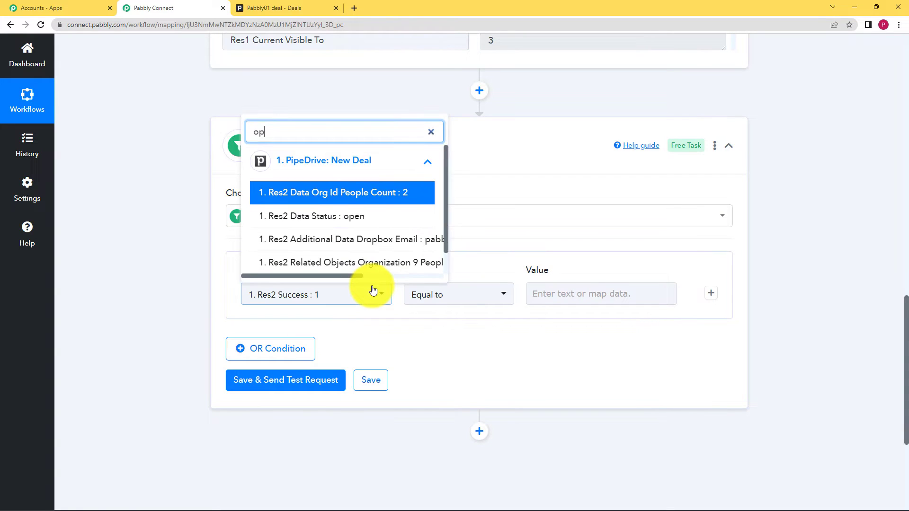
left_click(361, 220)
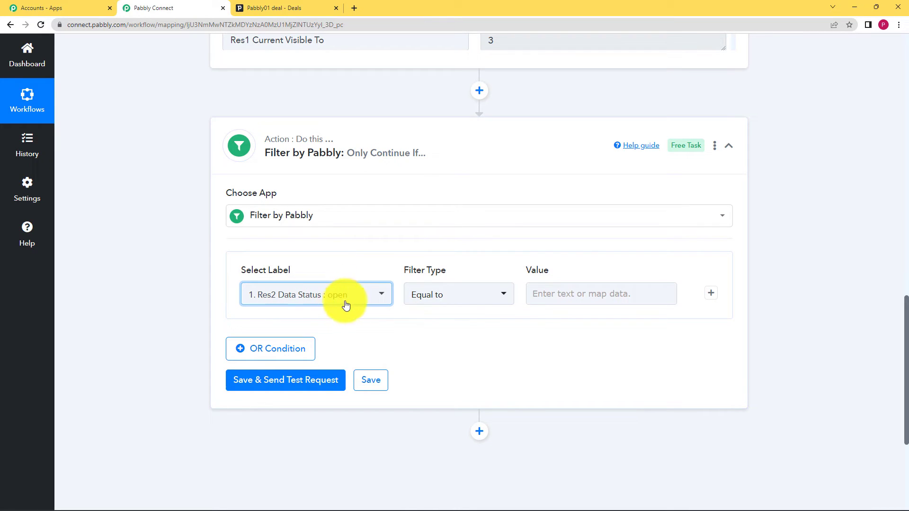
left_click(572, 299)
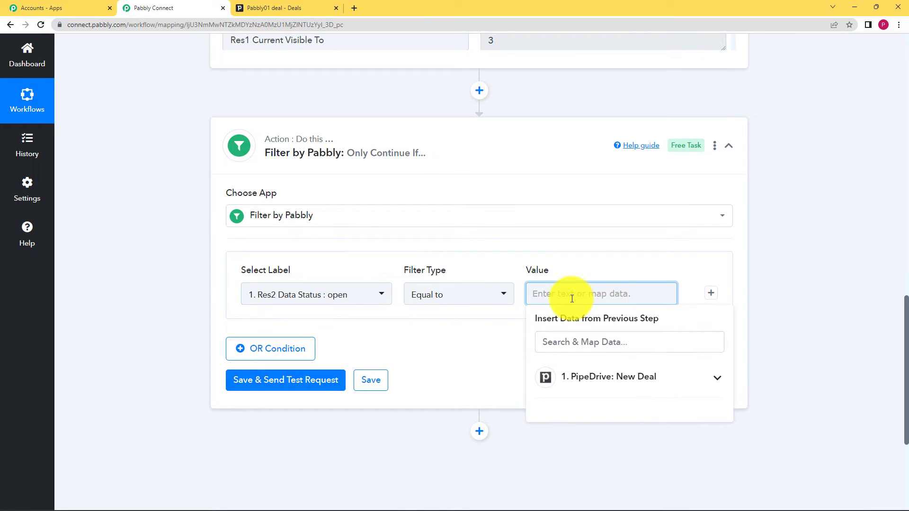
type("won")
left_click(505, 350)
- Check the Pabbly01 deal's status in Pipedrive, then return to Pabbly Connect and review the filter condition against it
left_click(293, 8)
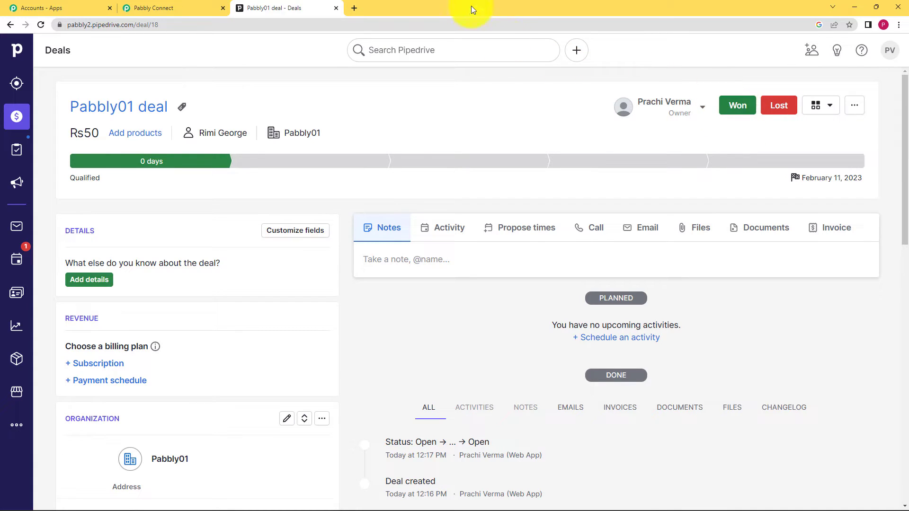
left_click(227, 5)
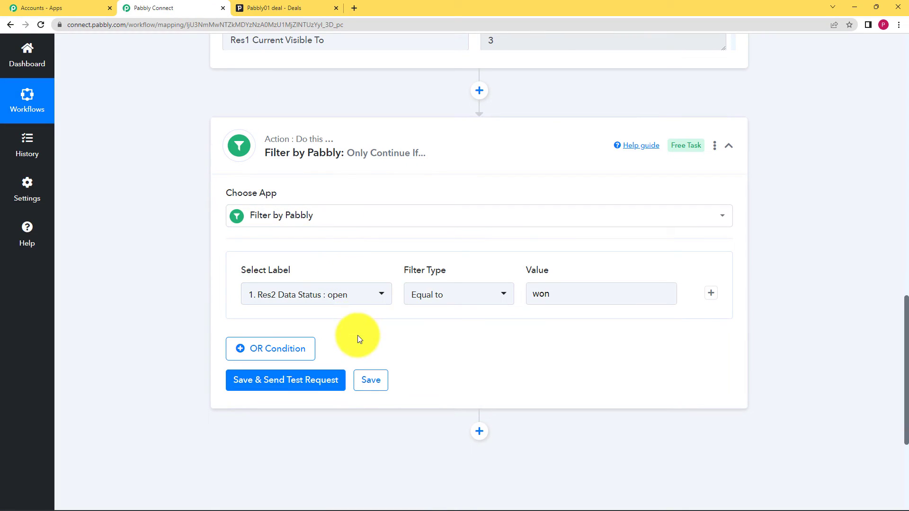
scroll(355, 170, "up", 5)
scroll(373, 185, "down", 5)
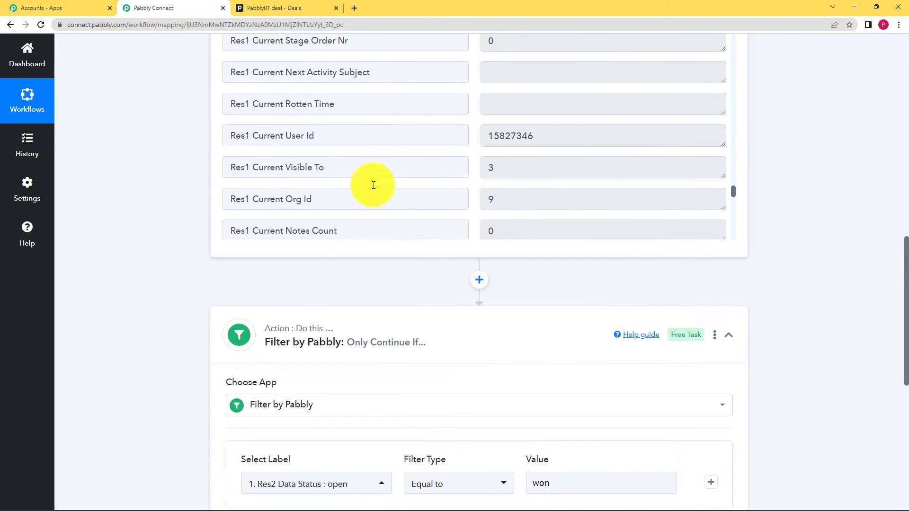
scroll(322, 237, "down", 2)
scroll(161, 246, "down", 5)
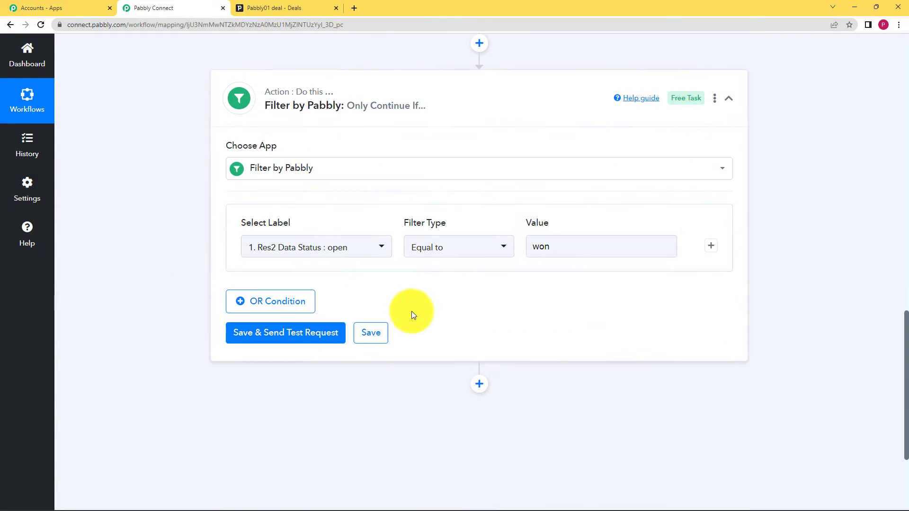
double_click(562, 246)
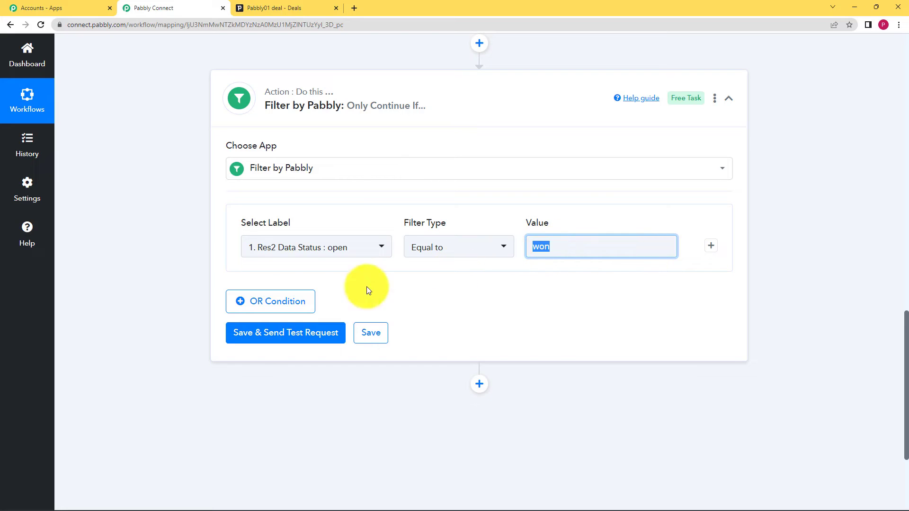
left_click(396, 299)
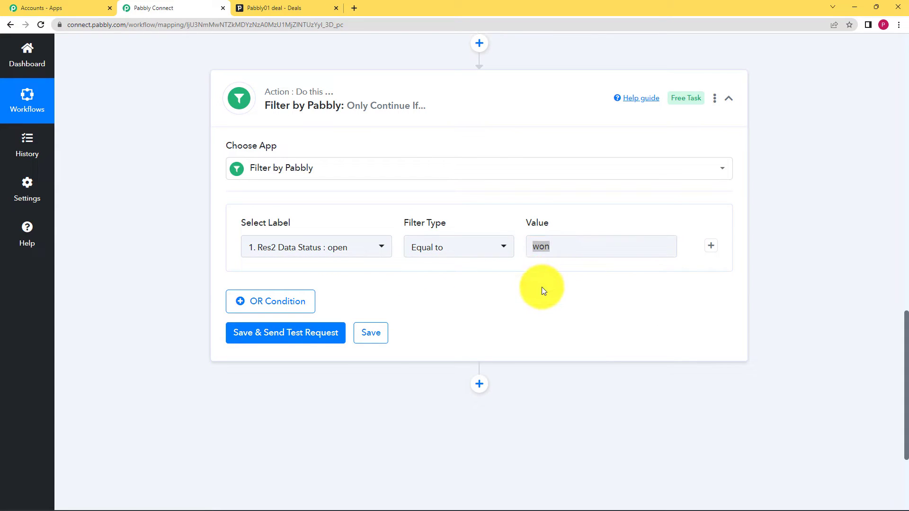
- Send a test request for the filter condition, check its response message and save the filter step
left_click(325, 339)
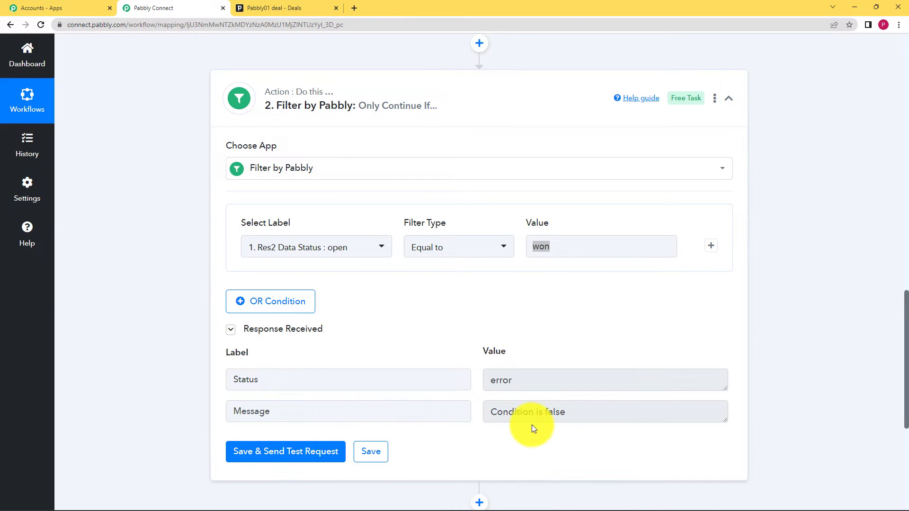
triple_click(575, 417)
left_click(563, 442)
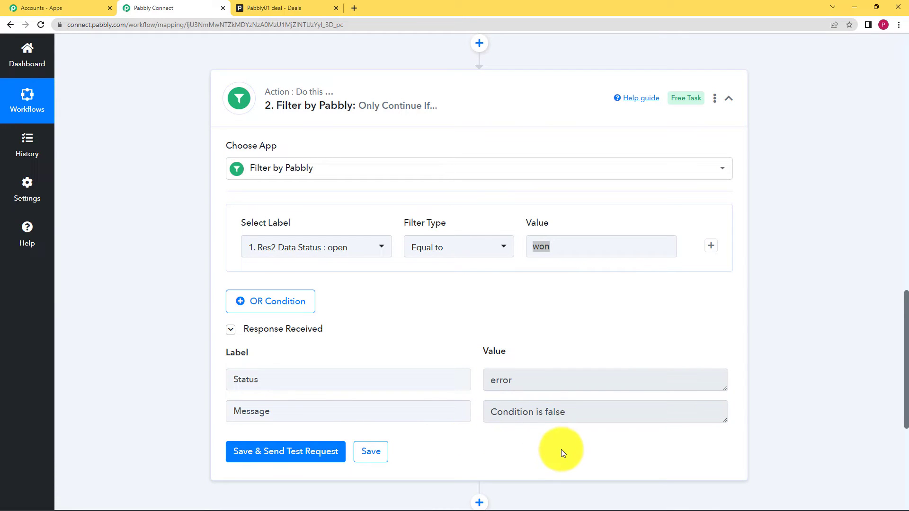
double_click(557, 237)
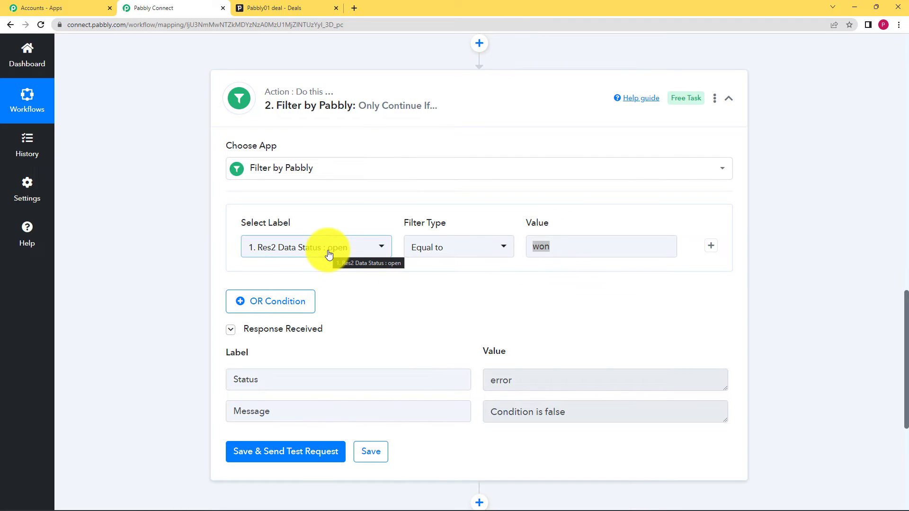
mouse_move(545, 246)
left_mouse_down()
mouse_move(506, 246)
mouse_move(541, 245)
left_mouse_up()
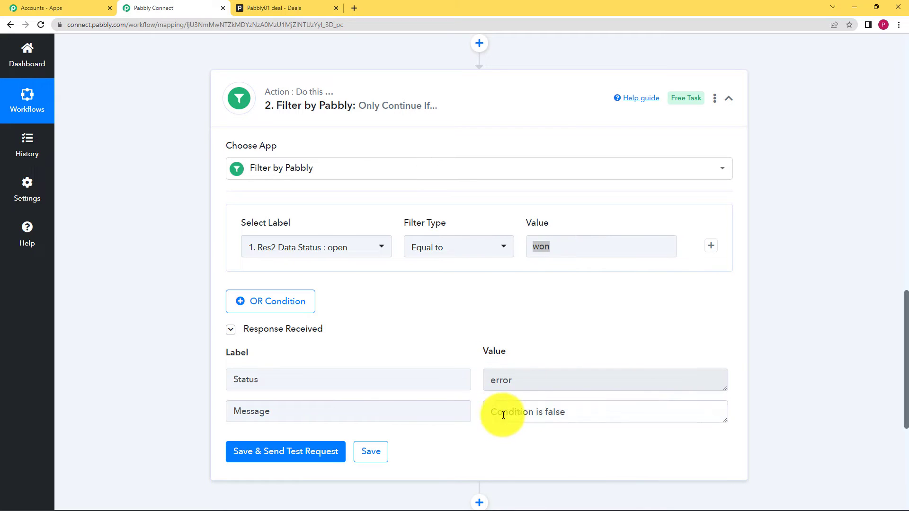
left_click_drag(497, 410, 588, 420)
left_click(382, 453)
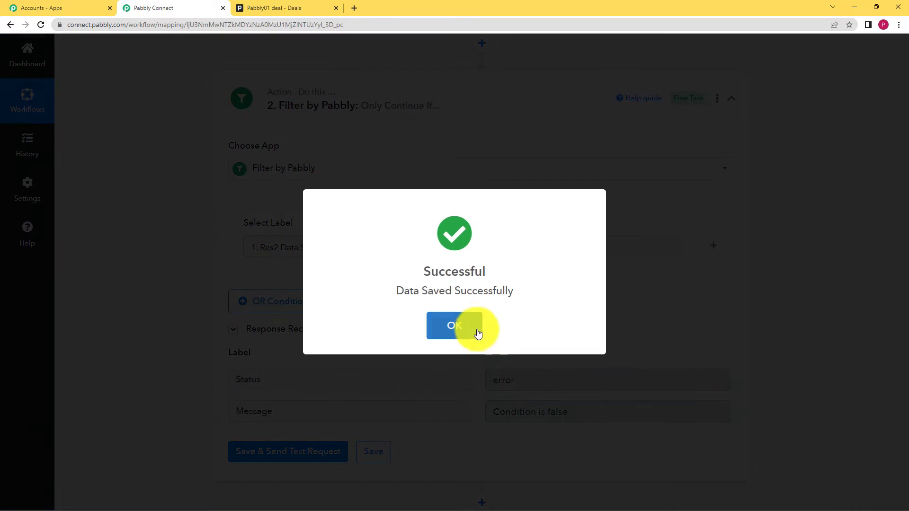
left_click(476, 329)
- Add an action step after the filter using Gmail with the Send Email action event
scroll(490, 352, "down", 3)
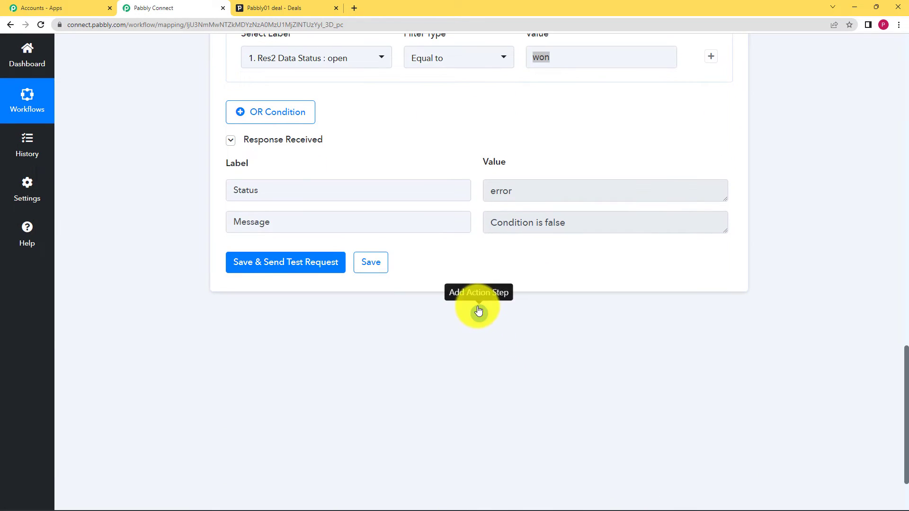
left_click(479, 311)
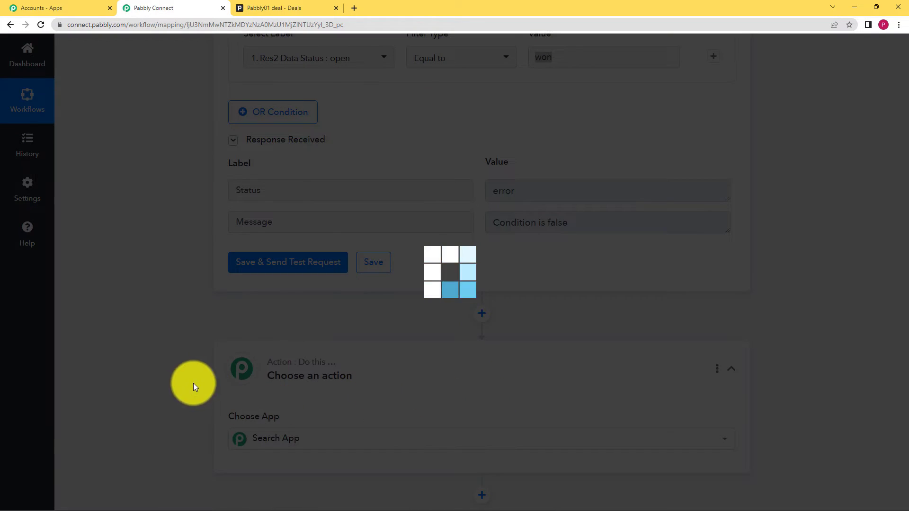
scroll(267, 354, "down", 3)
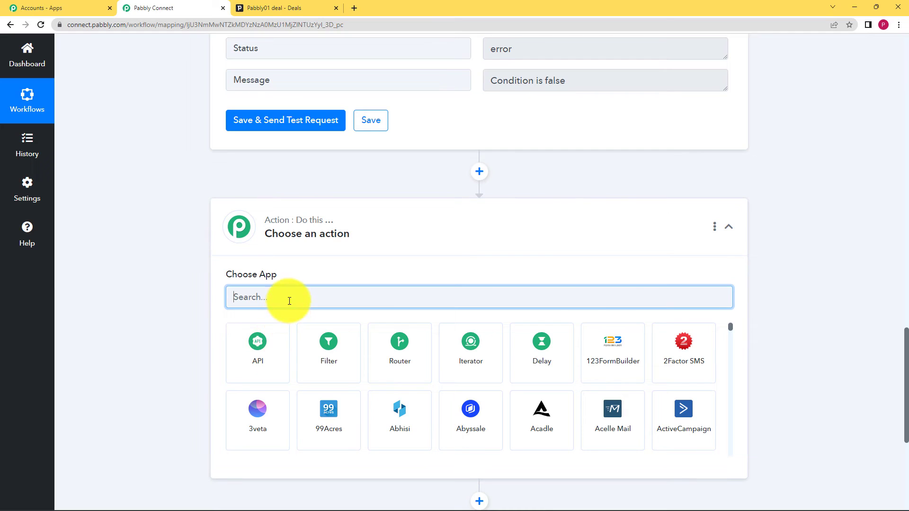
type("Gmail")
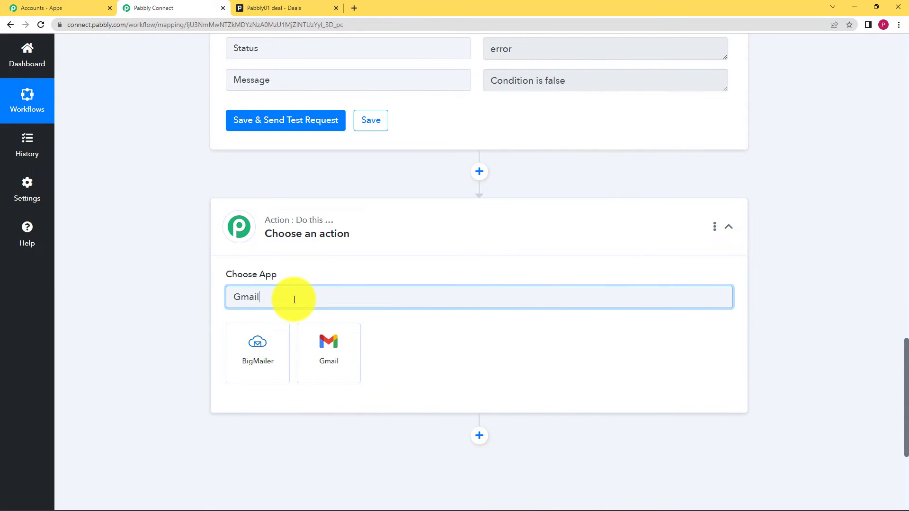
left_click(313, 348)
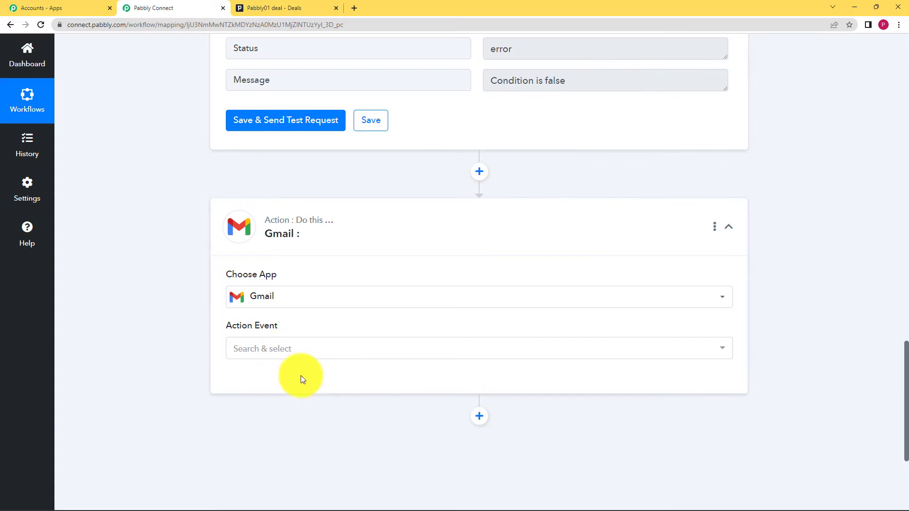
left_click(286, 349)
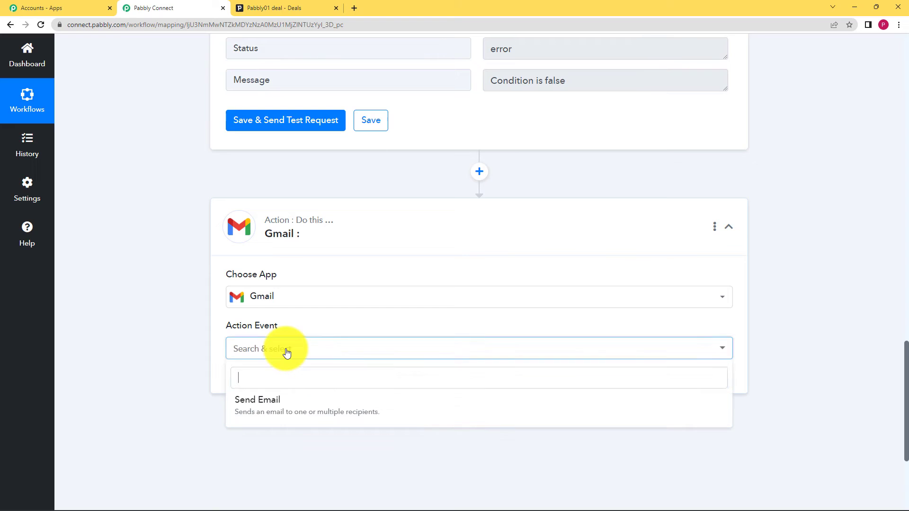
left_click(278, 411)
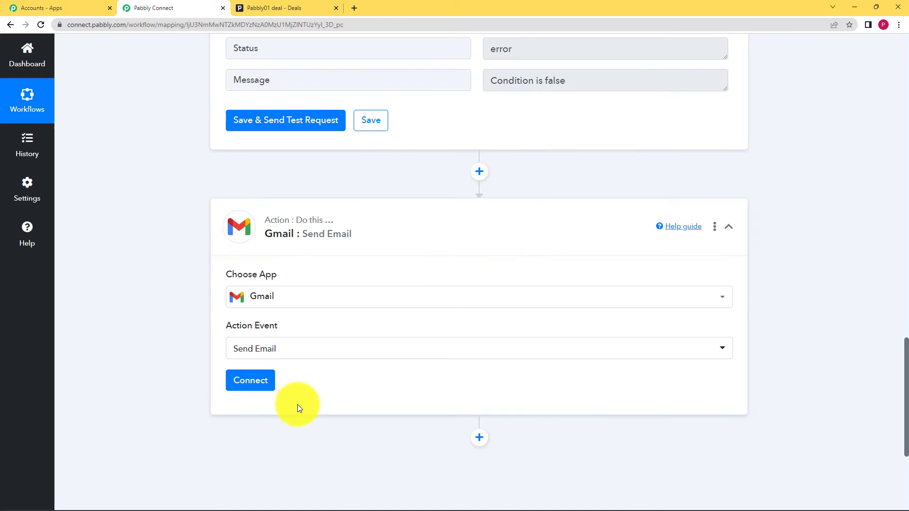
- Connect the Gmail action through a new connection, authorizing Pabbly Connect to send email from the Google account
scroll(182, 267, "up", 4)
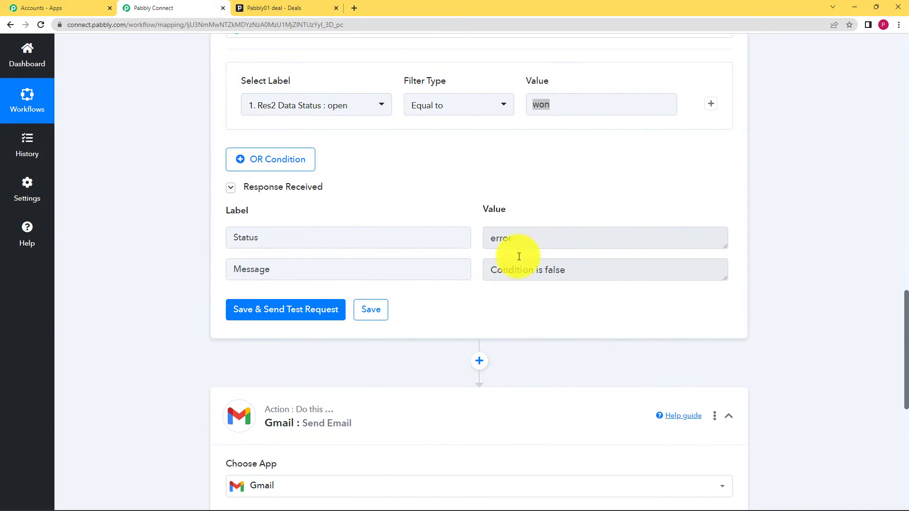
scroll(486, 194, "down", 2)
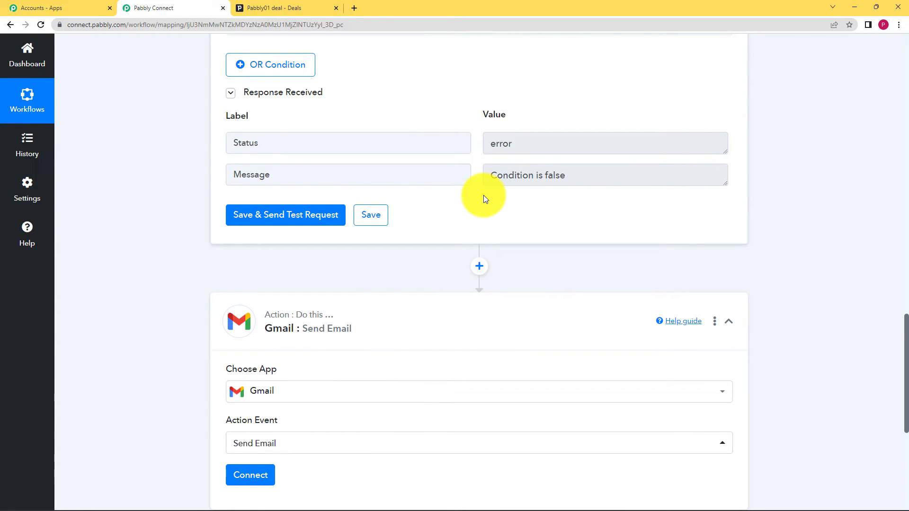
scroll(359, 305, "down", 3)
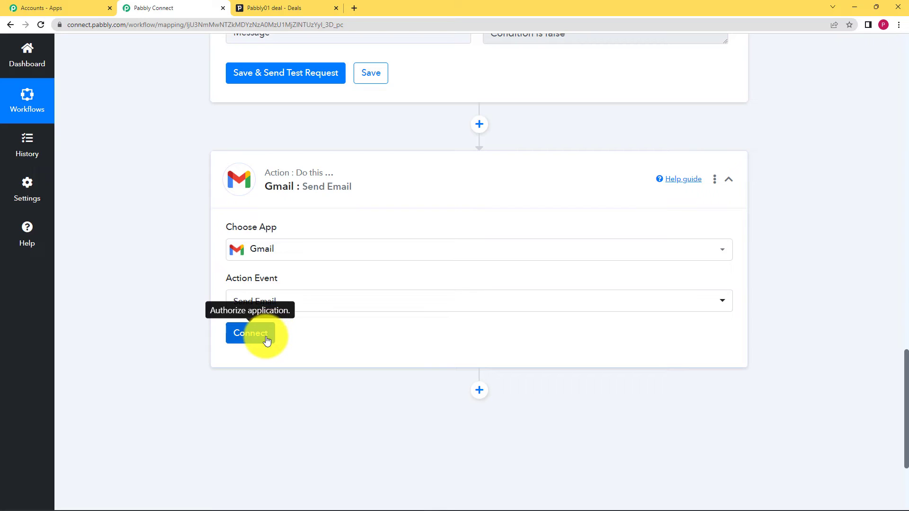
left_click(251, 333)
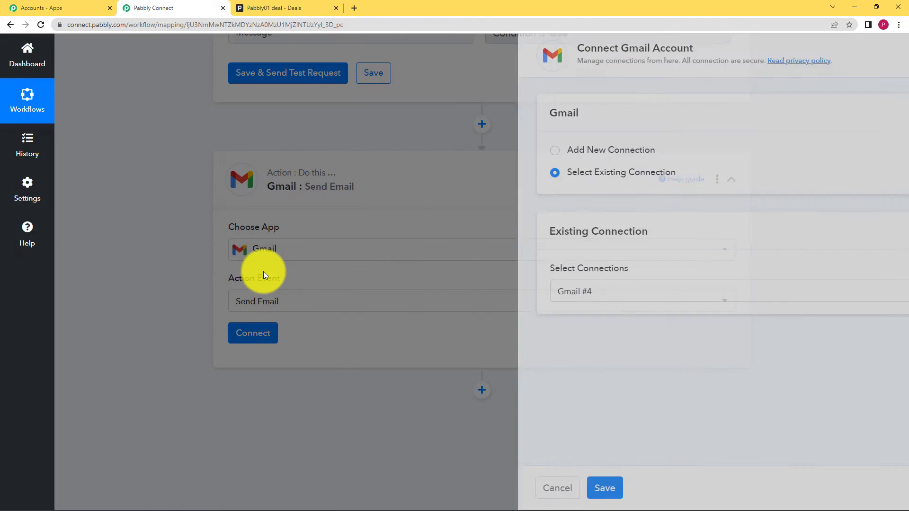
left_click(468, 152)
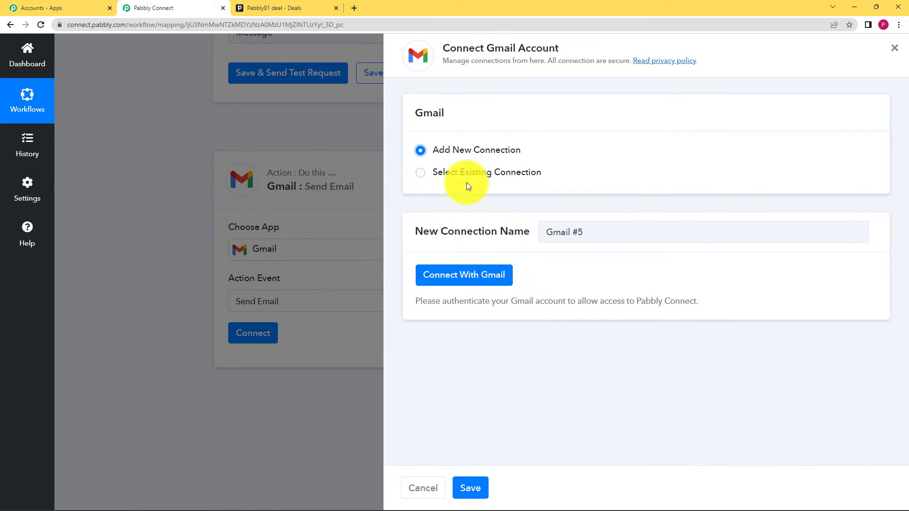
left_click(495, 275)
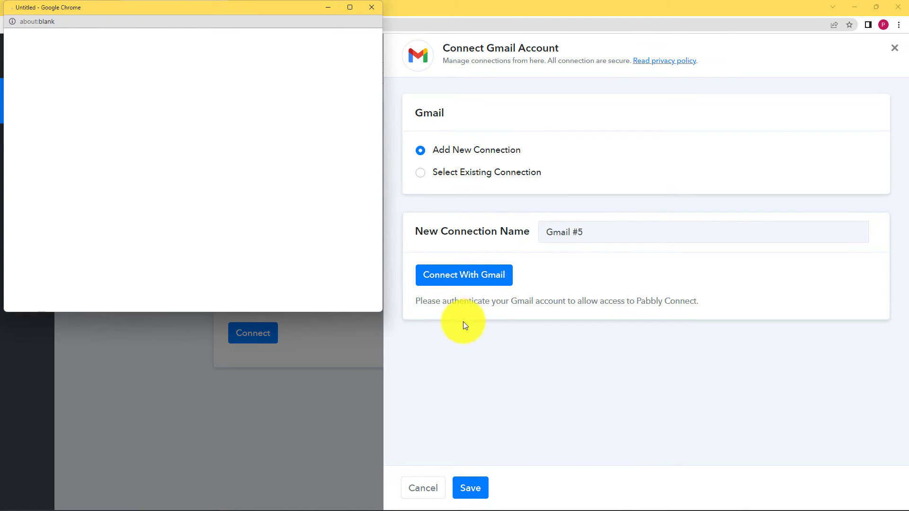
left_click(217, 184)
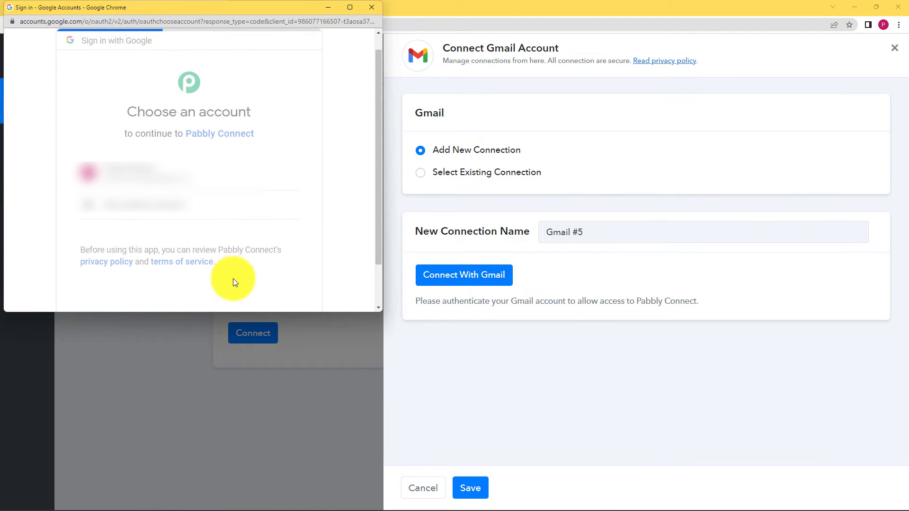
scroll(269, 265, "down", 5)
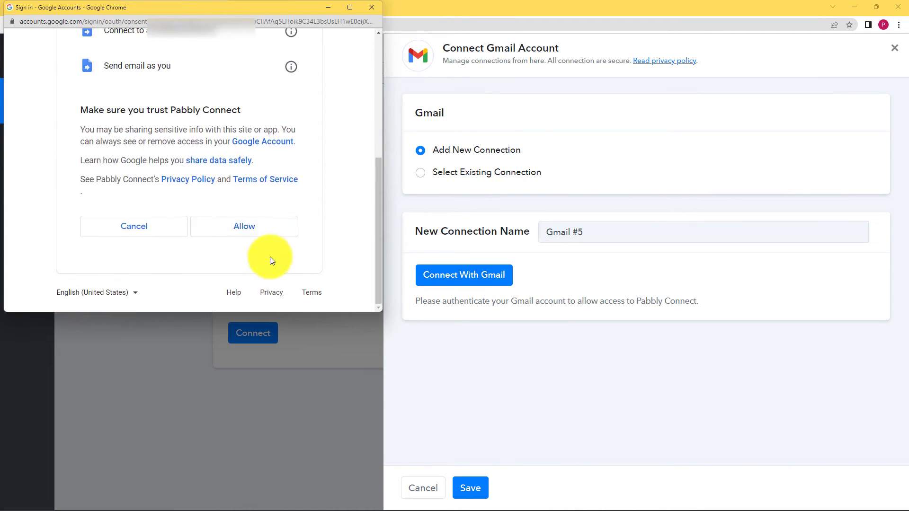
left_click(280, 225)
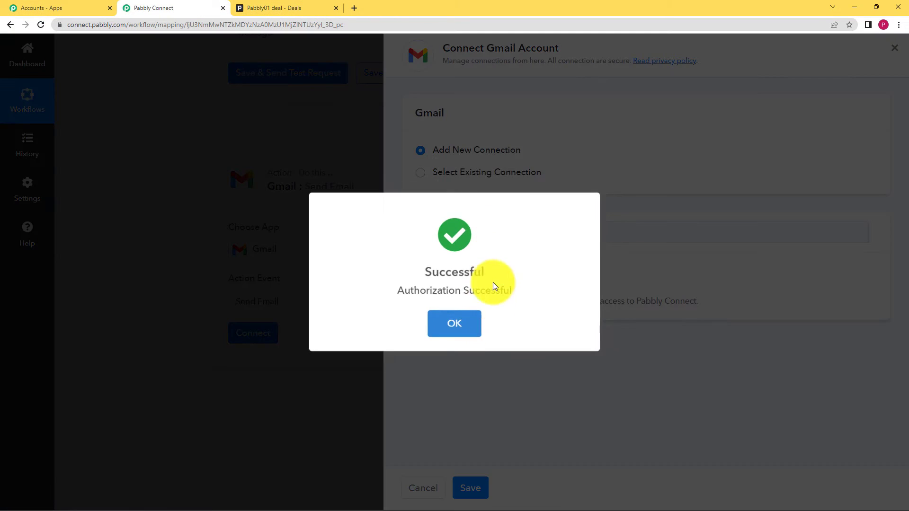
left_click(457, 328)
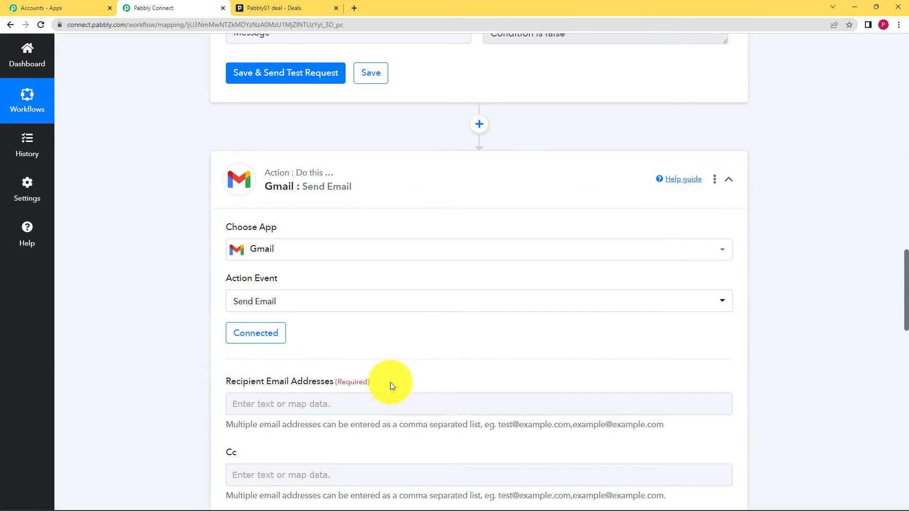
- Look through the Send Email action's fields to see which details the email needs
scroll(193, 367, "down", 12)
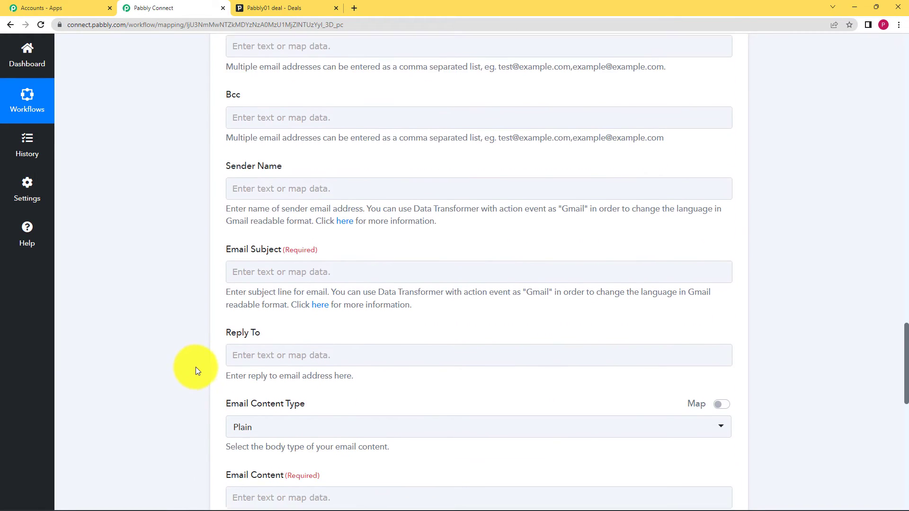
scroll(198, 364, "down", 7)
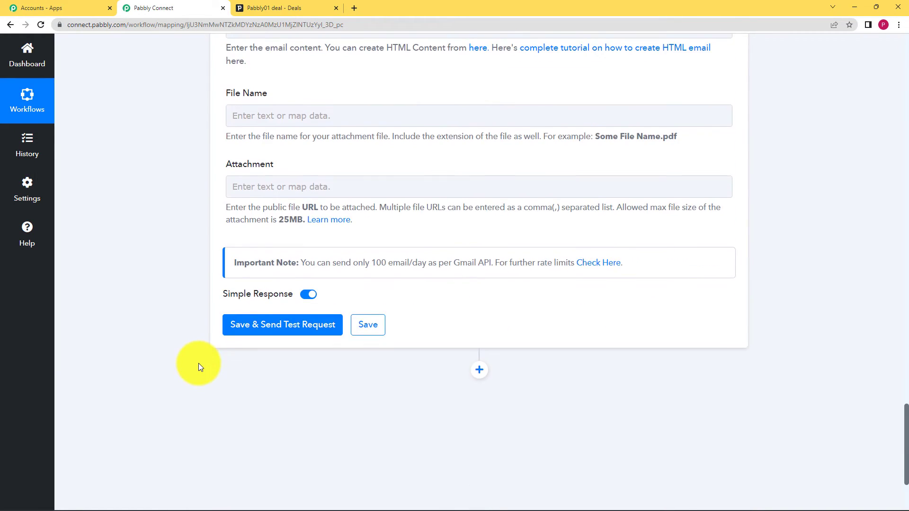
scroll(197, 362, "up", 5)
scroll(270, 247, "up", 2)
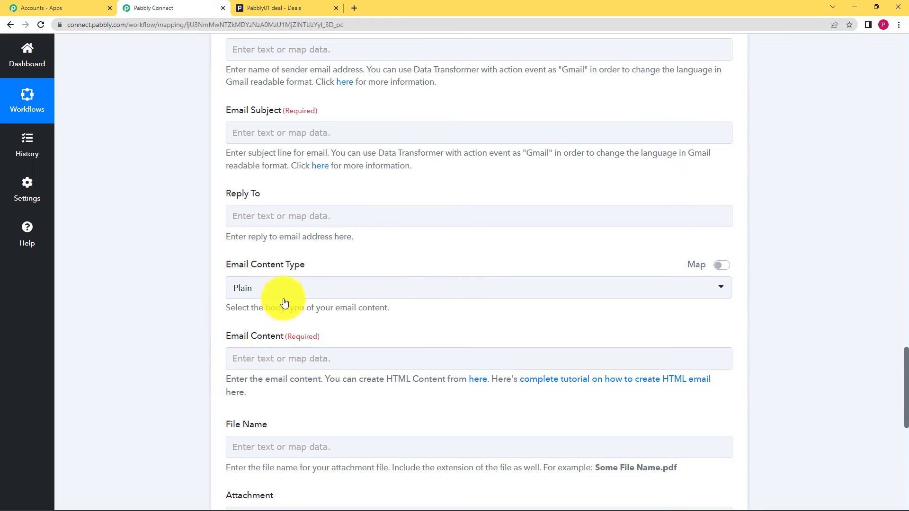
scroll(289, 237, "up", 4)
mouse_move(322, 303)
left_mouse_down()
mouse_move(281, 305)
mouse_move(337, 310)
left_mouse_up()
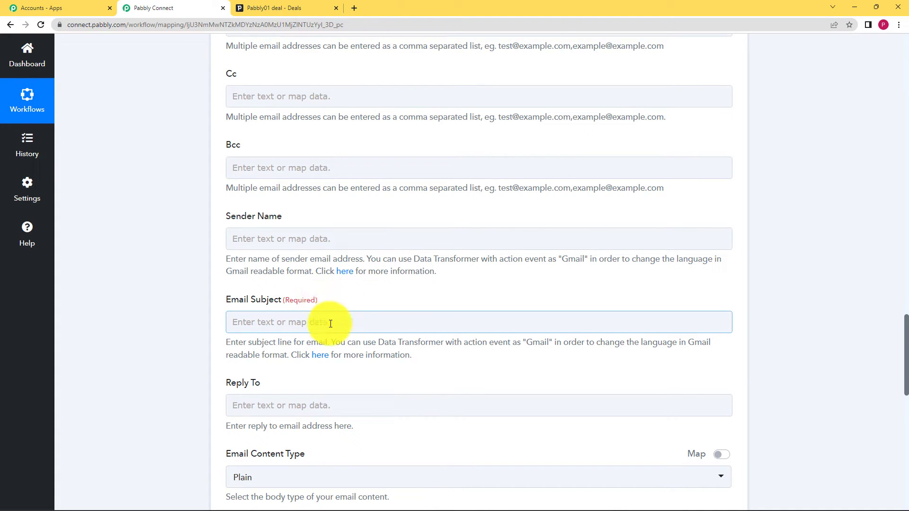
scroll(331, 322, "up", 3)
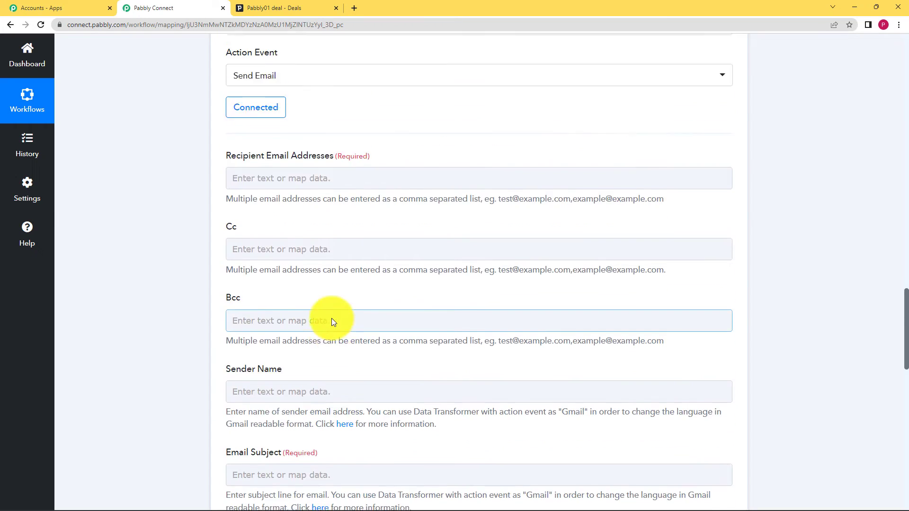
scroll(331, 322, "up", 3)
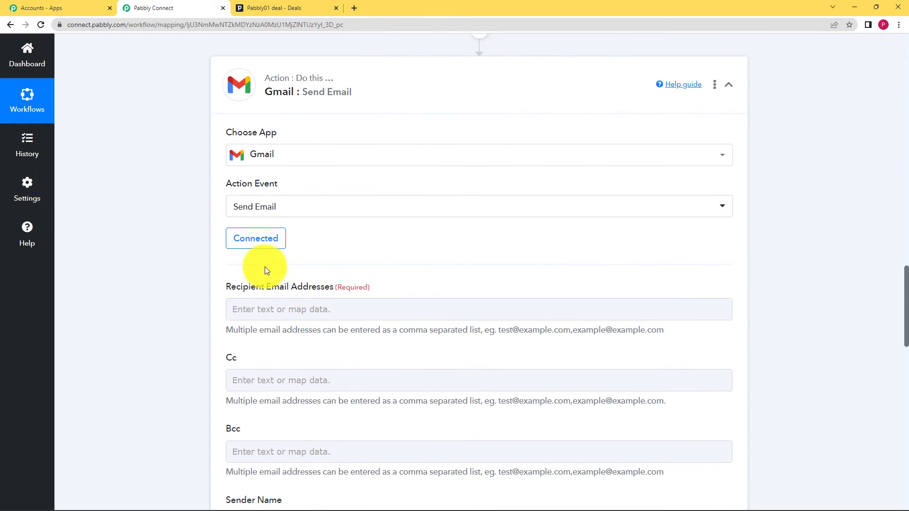
- Examine the data available for mapping the recipient address and review the earlier trigger and filter steps
left_click(316, 308)
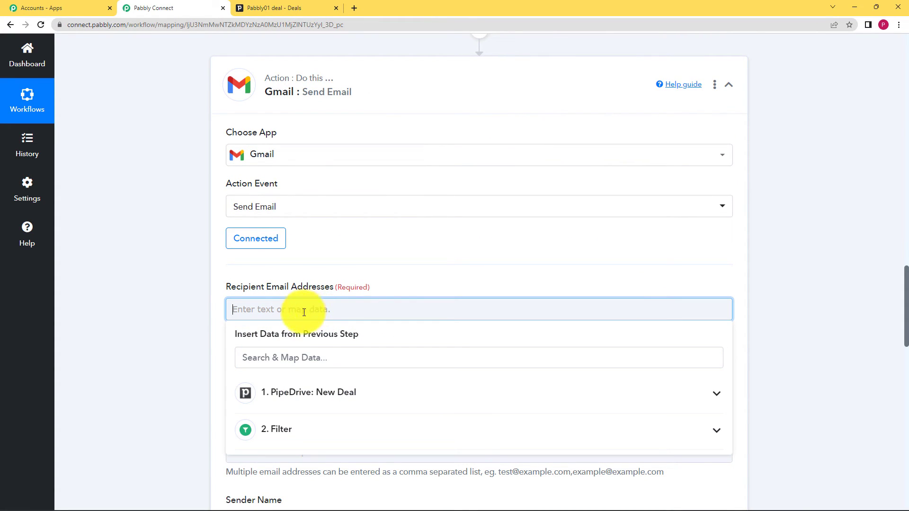
scroll(160, 335, "down", 2)
left_click(252, 268)
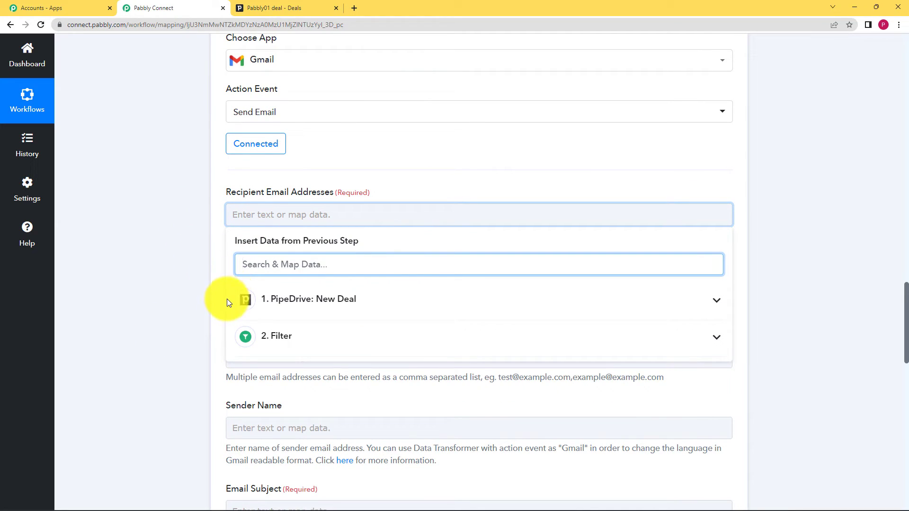
left_click(178, 310)
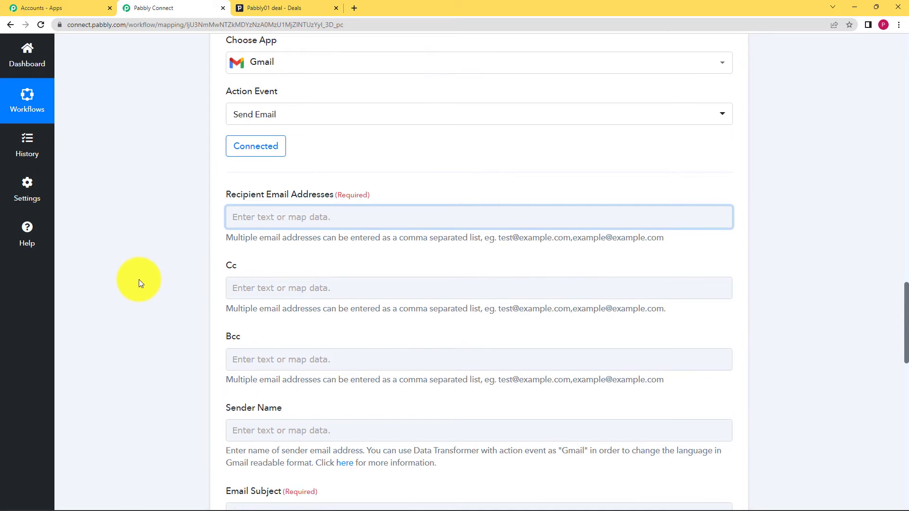
scroll(138, 280, "up", 4)
scroll(138, 279, "up", 10)
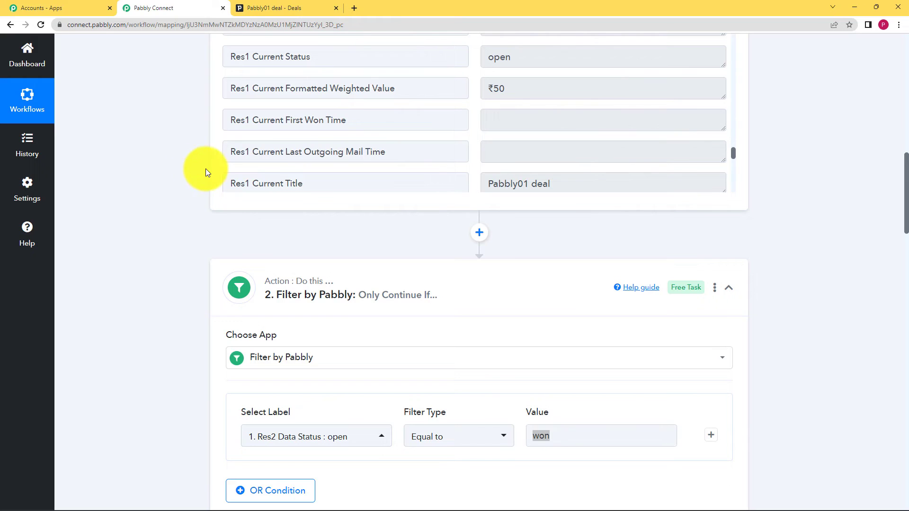
scroll(162, 277, "down", 10)
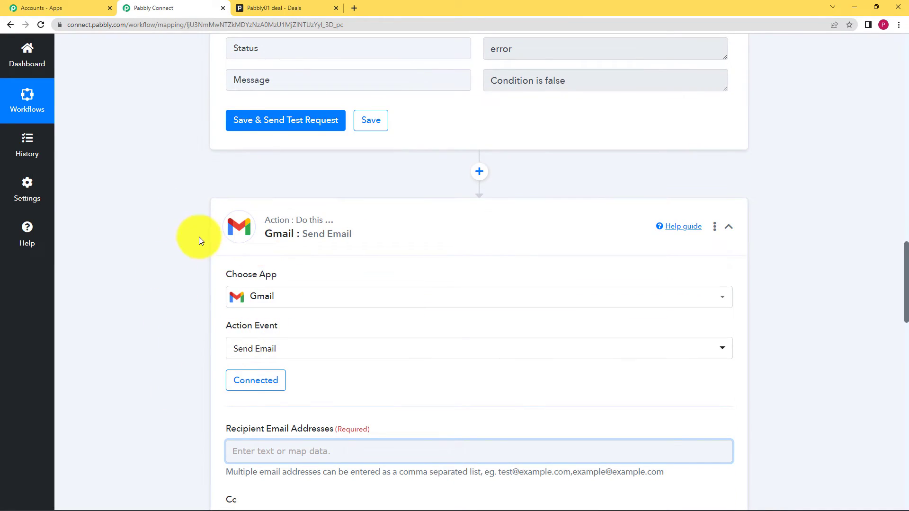
scroll(186, 280, "down", 3)
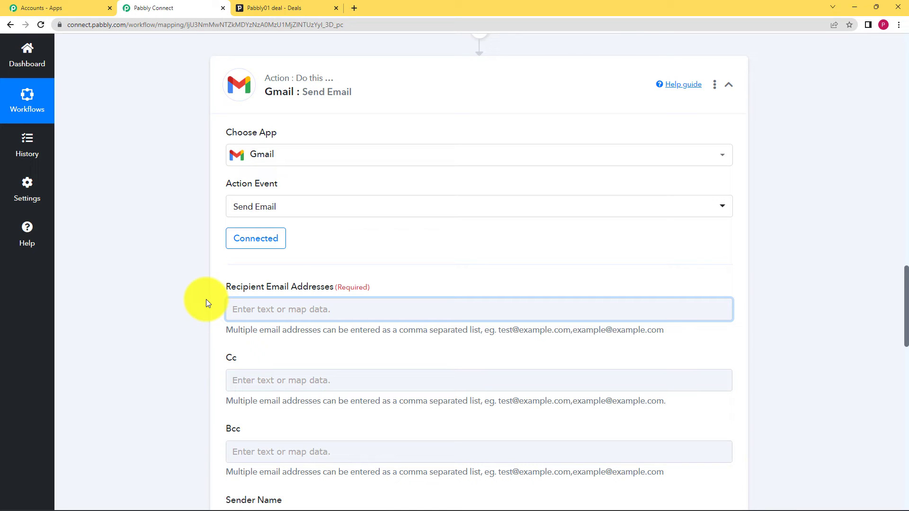
- Map the recipient email address to Res2 Data Person Id Email 0 Value from the PipeDrive New Deal data
left_click(263, 312)
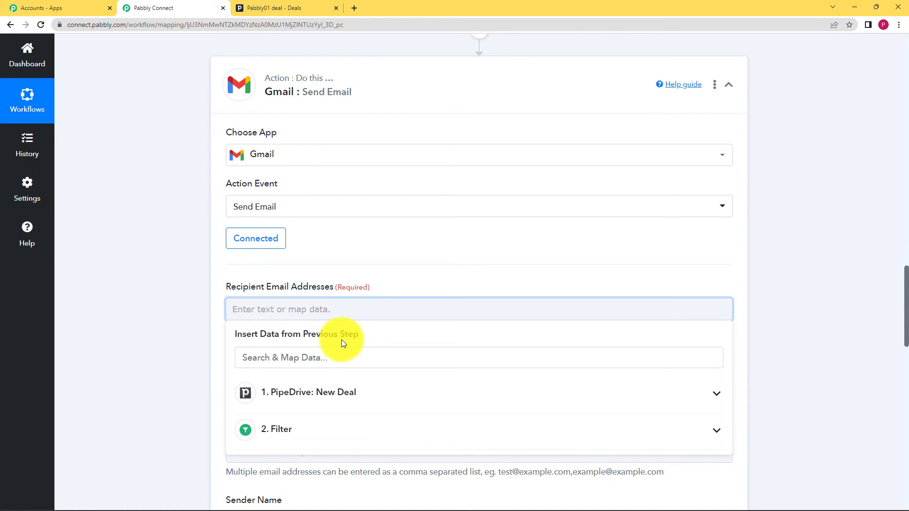
left_click(316, 400)
scroll(143, 347, "down", 5)
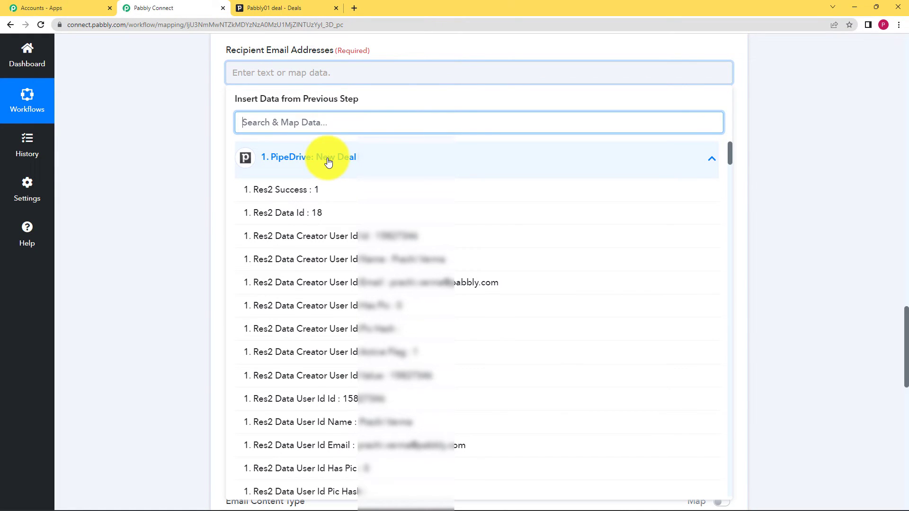
type("rim")
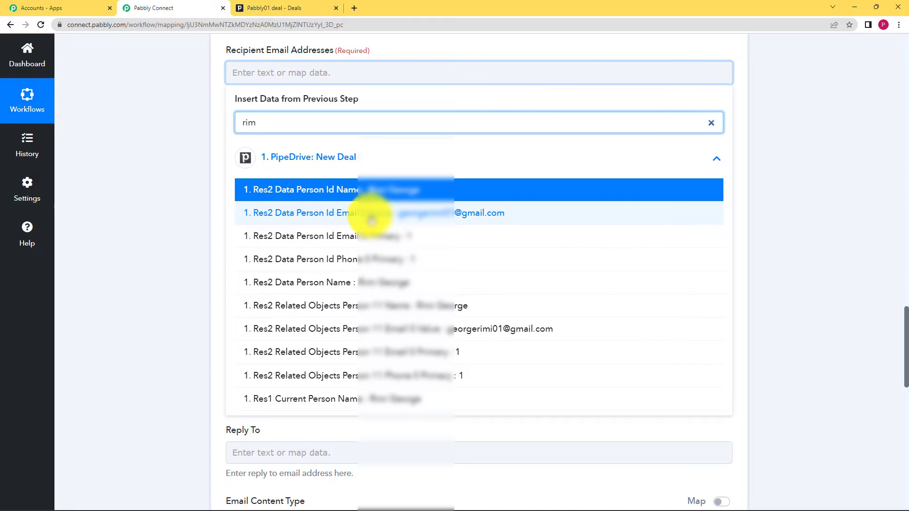
left_click(371, 220)
left_click(229, 180)
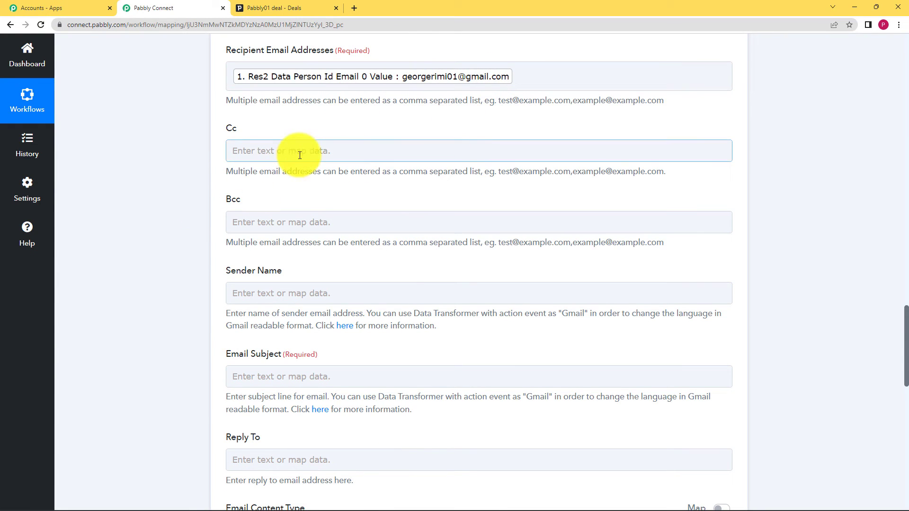
- Map the sender name to Res2 Data User Id Name from the PipeDrive New Deal data
scroll(170, 232, "down", 3)
left_click(250, 152)
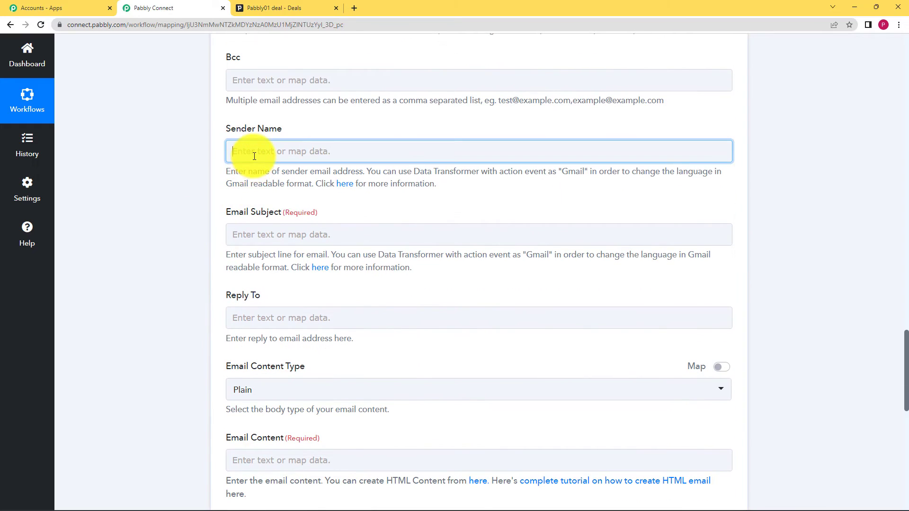
left_click(282, 234)
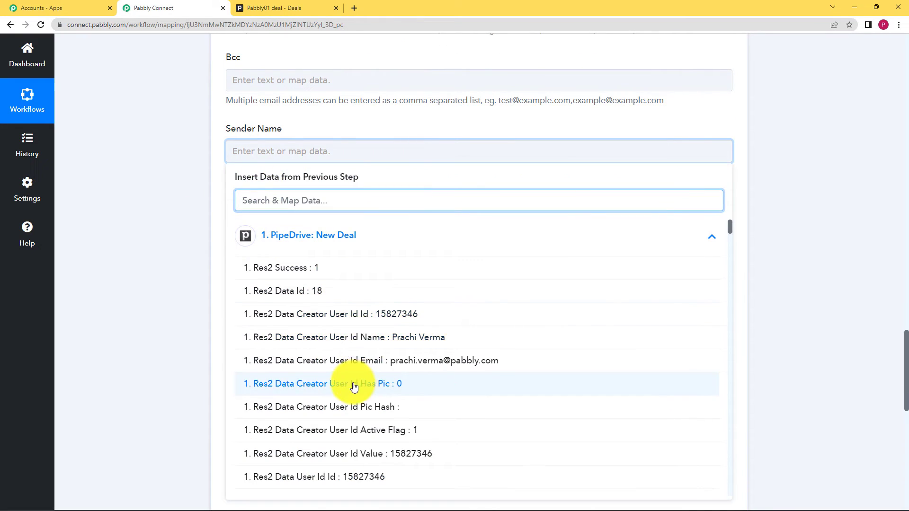
scroll(355, 385, "down", 2)
scroll(354, 387, "down", 2)
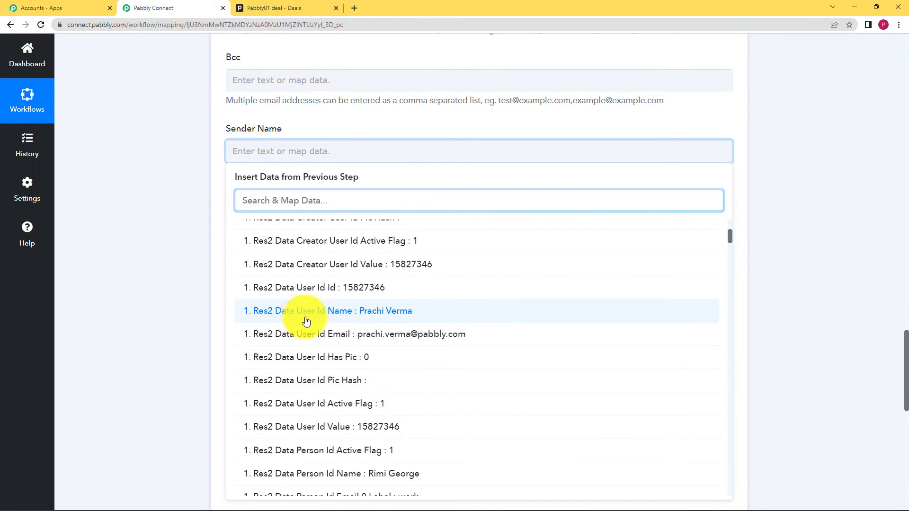
left_click(345, 312)
left_click(202, 324)
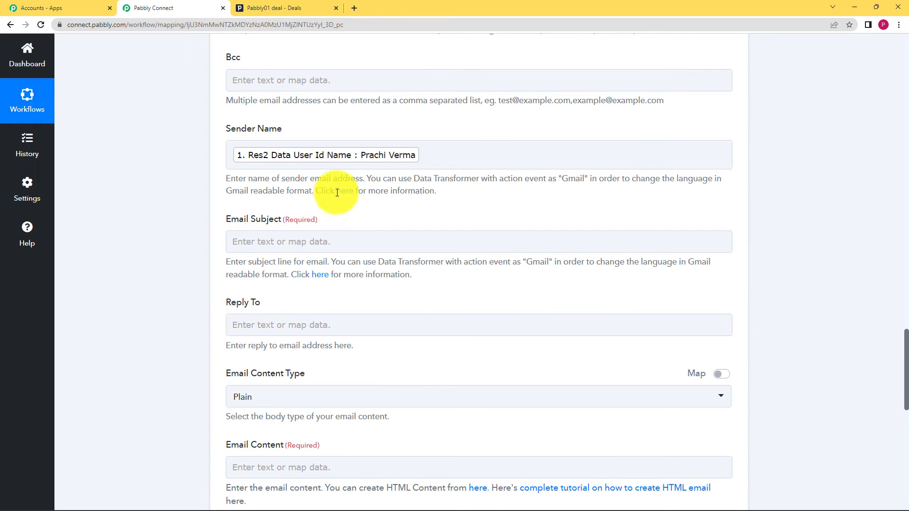
- Set the email subject to "Deal Successful"
scroll(164, 282, "down", 1)
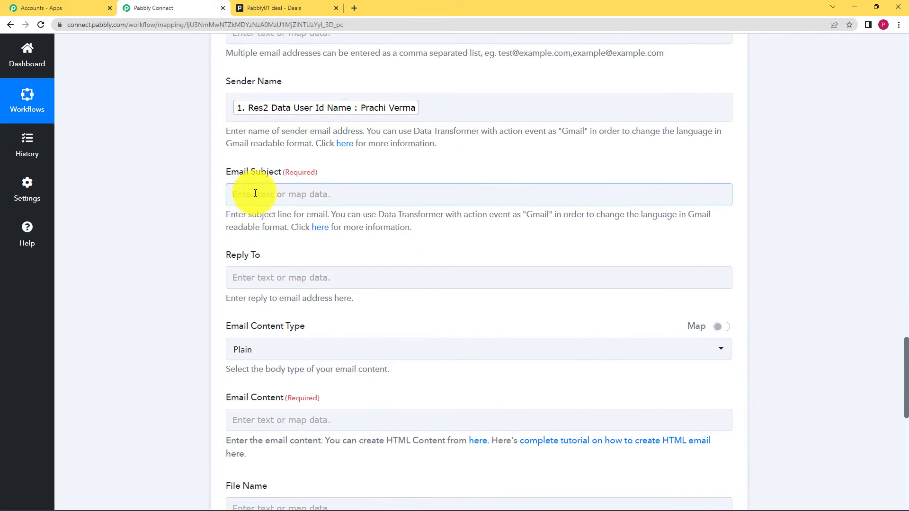
left_click(291, 191)
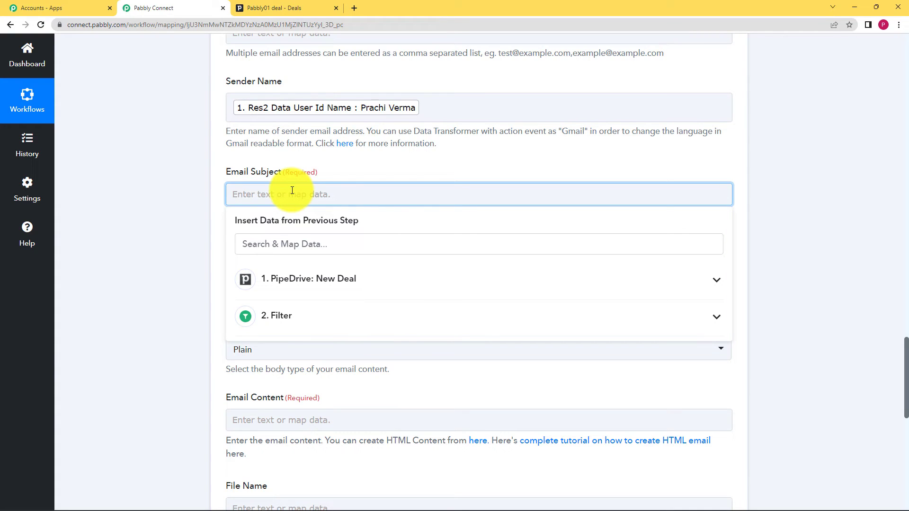
type("Deal Successful")
left_click(160, 98)
scroll(182, 305, "down", 2)
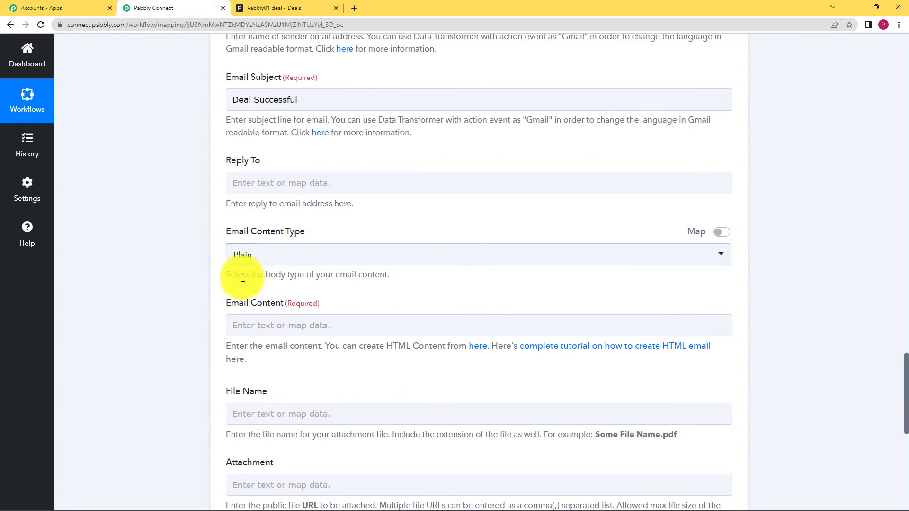
- Set the email content to "Thank you for your support. We are looking forward to work with you again."
left_click(239, 325)
type("Tha")
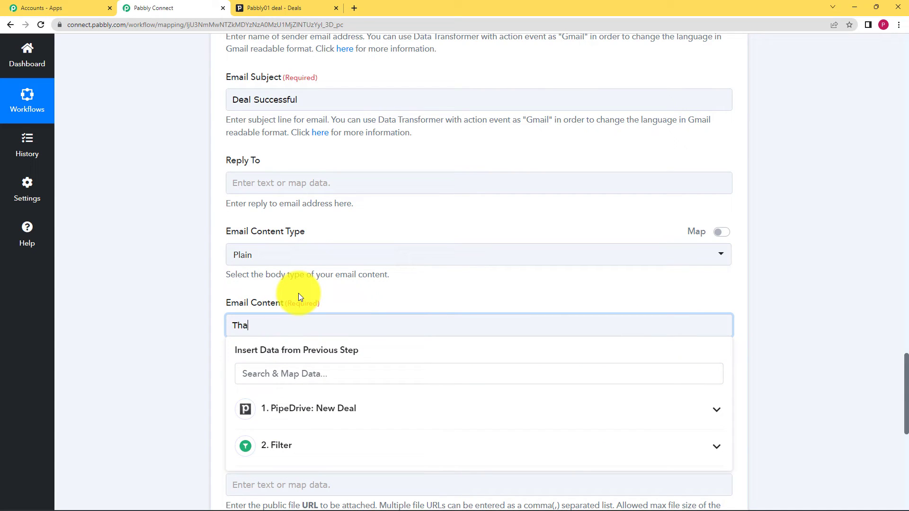
type("nk you for your support. We are l")
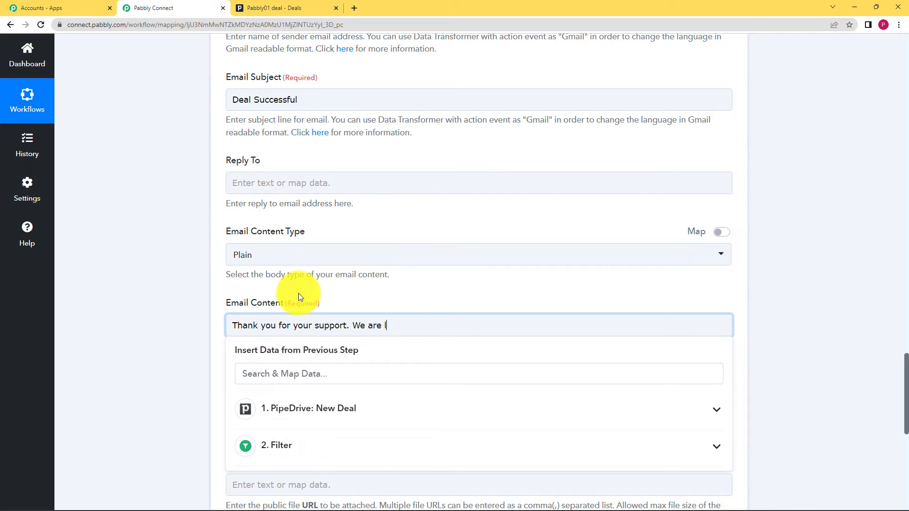
type("ooking forward to work with you again.")
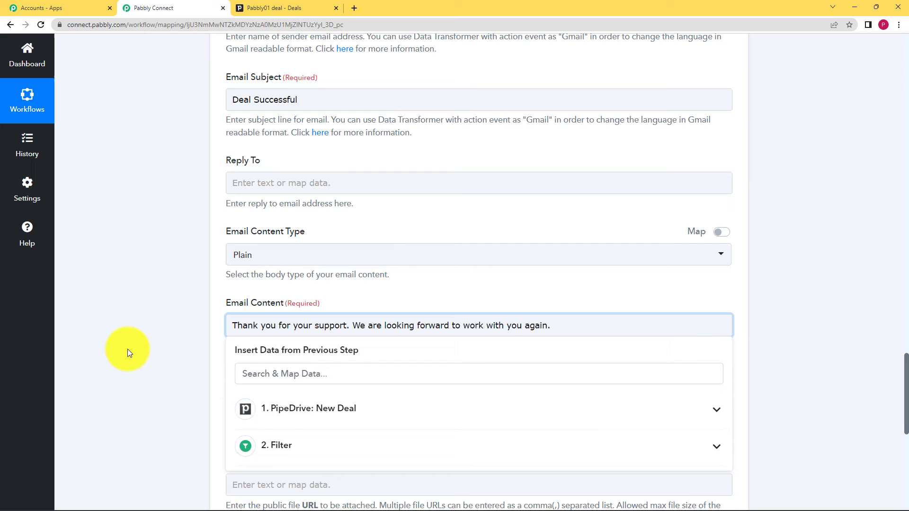
left_click(126, 349)
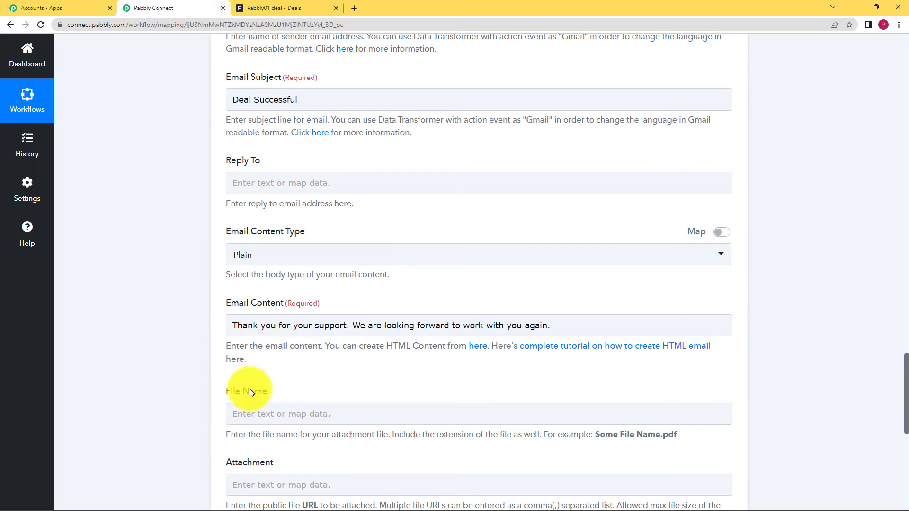
- Send a test request from the Gmail Send Email action and save the action
scroll(183, 368, "down", 3)
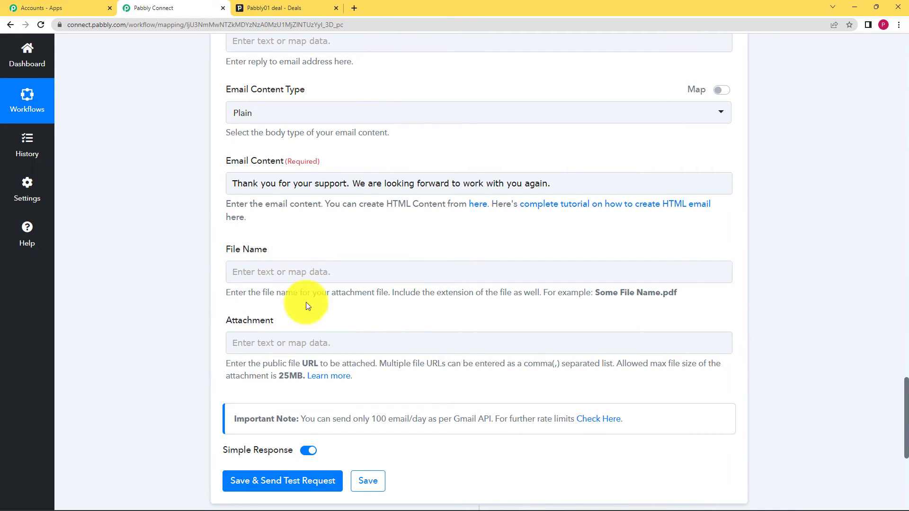
scroll(179, 410, "down", 2)
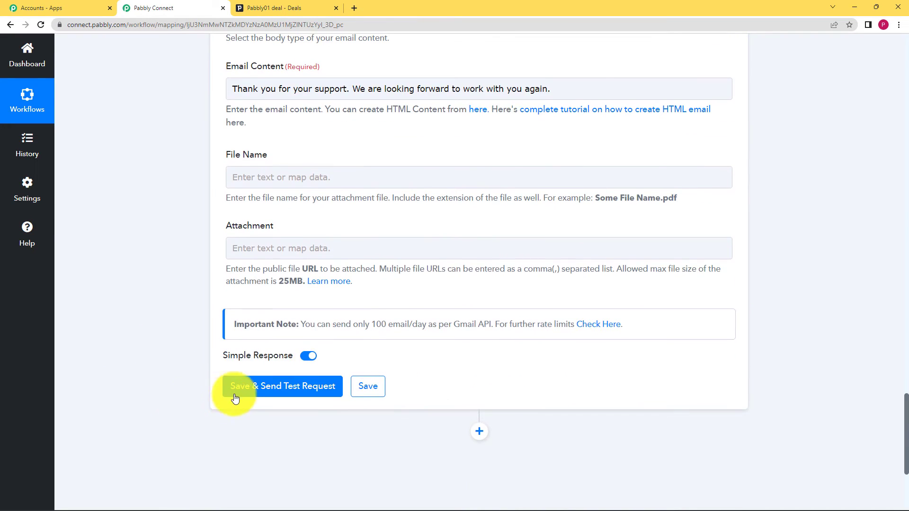
left_click(239, 394)
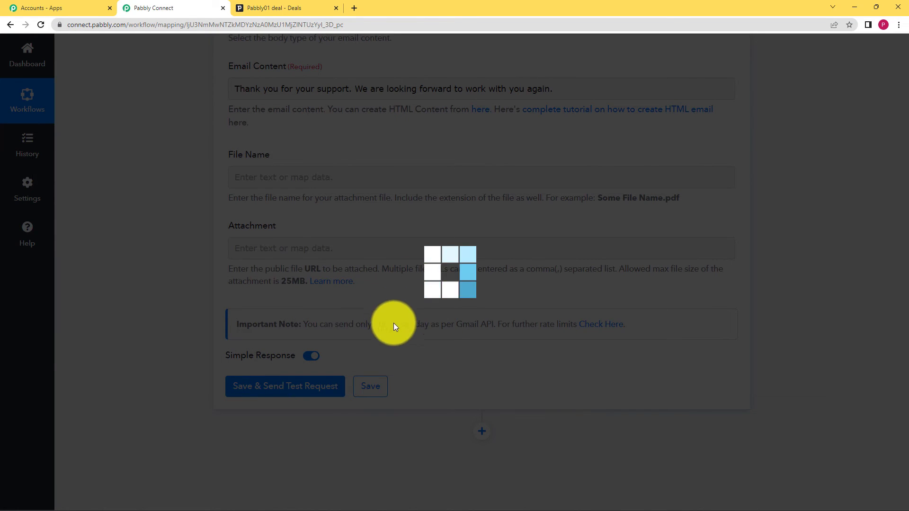
scroll(169, 360, "down", 3)
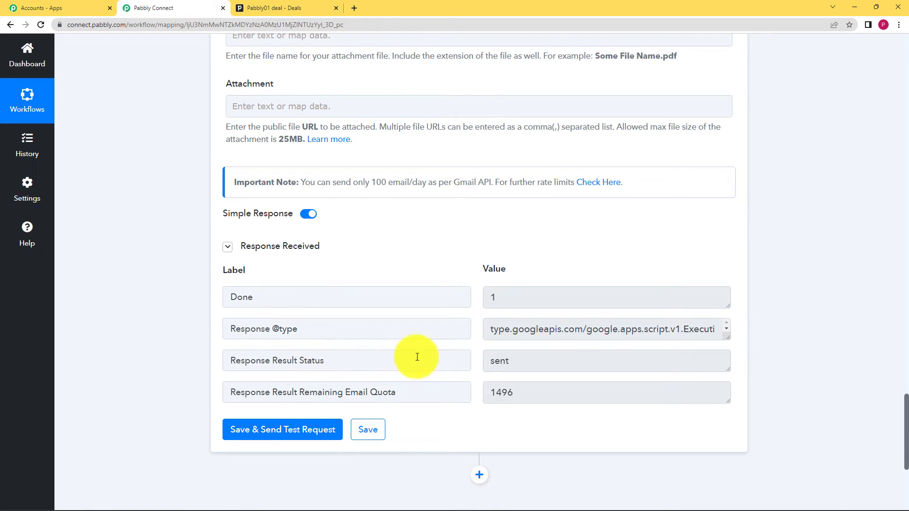
double_click(490, 369)
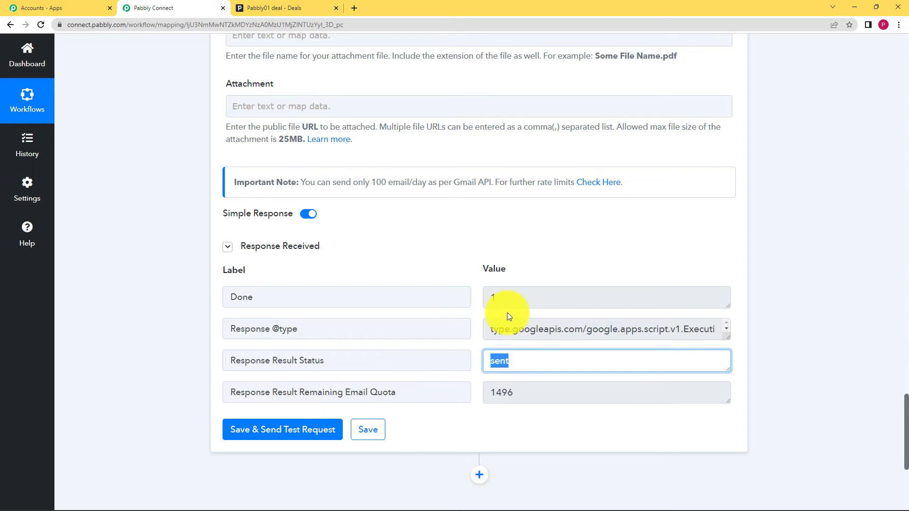
left_click(515, 417)
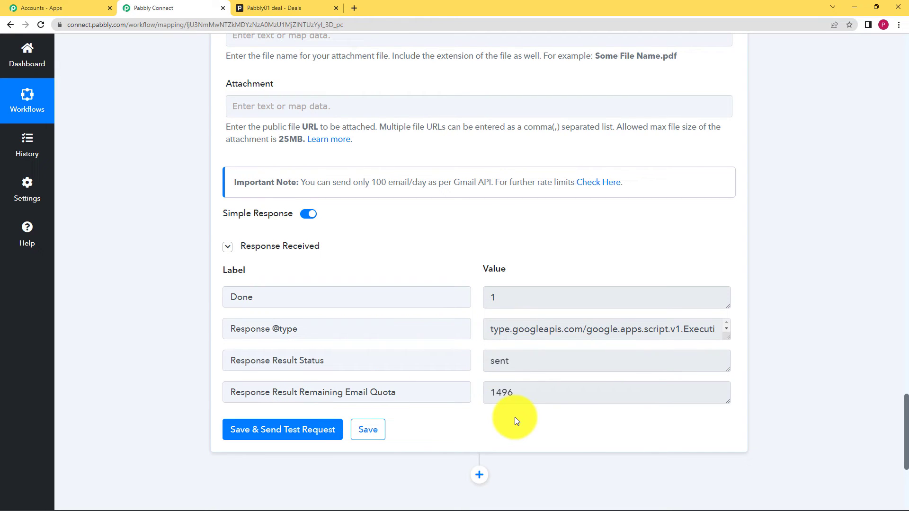
left_click(377, 434)
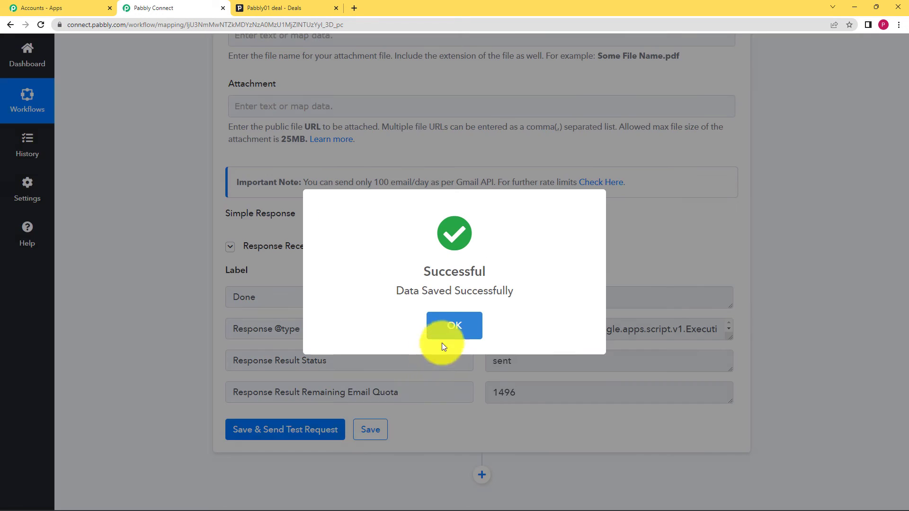
left_click(443, 335)
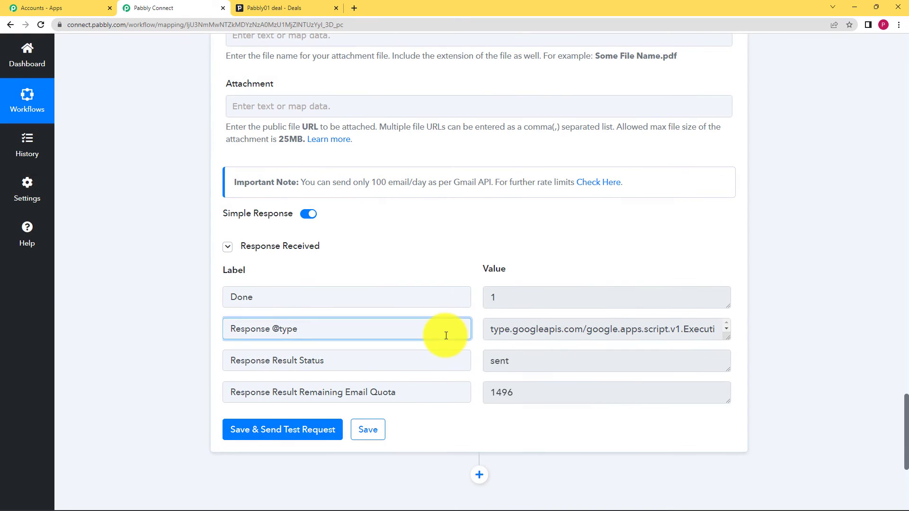
- Collapse the workflow steps and review the PipeDrive New Deal trigger and the Filter by Pabbly condition
scroll(635, 375, "up", 15)
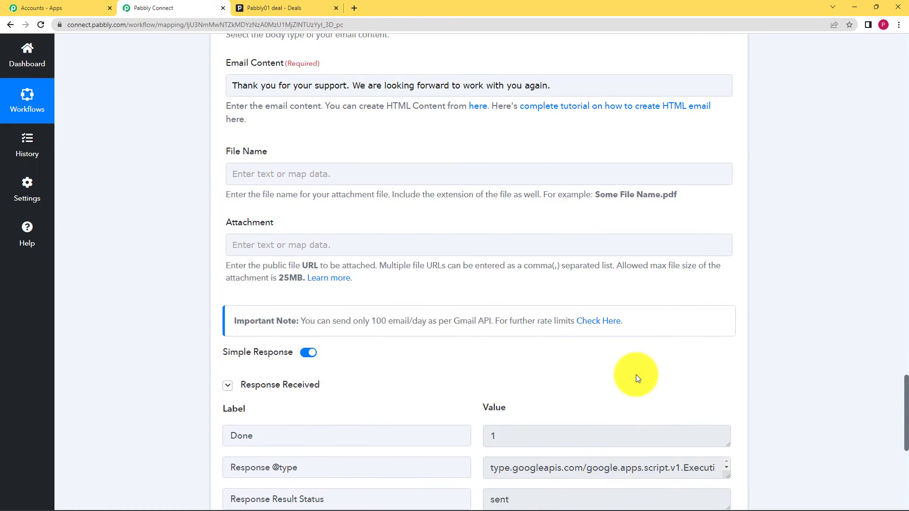
scroll(644, 371, "up", 13)
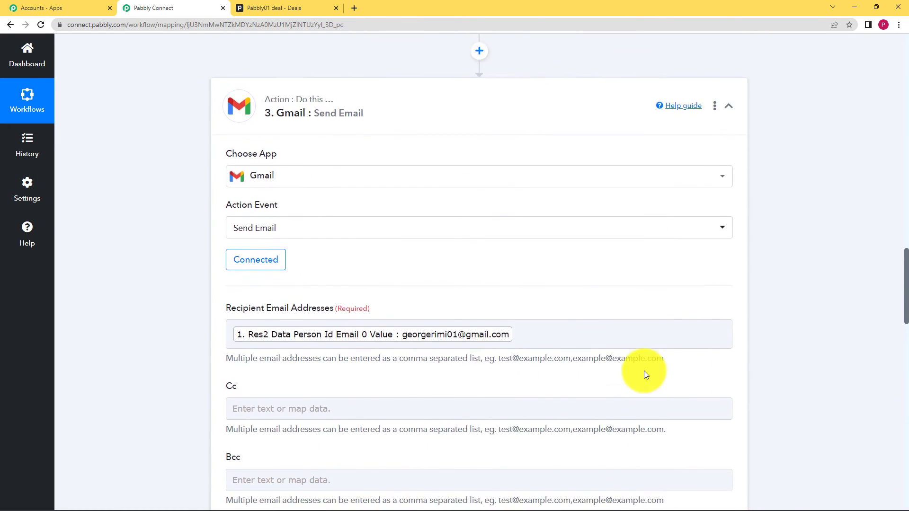
scroll(587, 329, "up", 5)
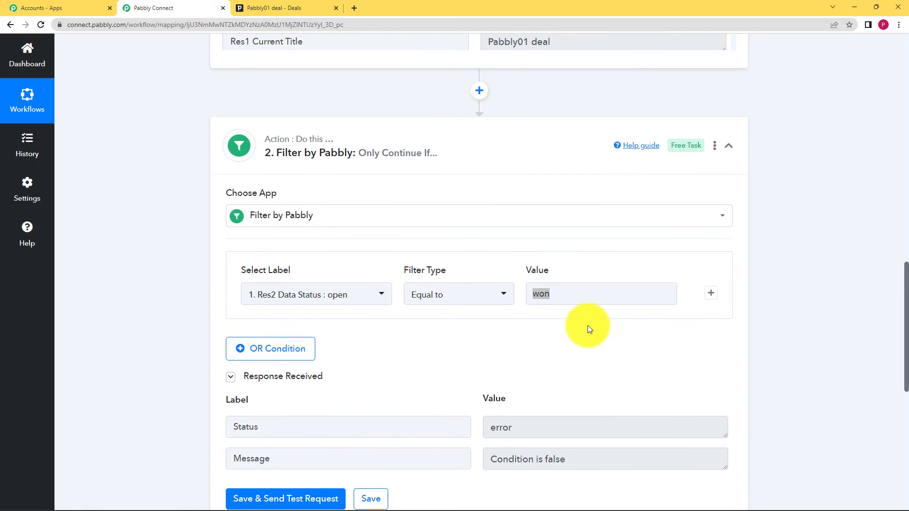
left_click(576, 285)
scroll(575, 286, "up", 15)
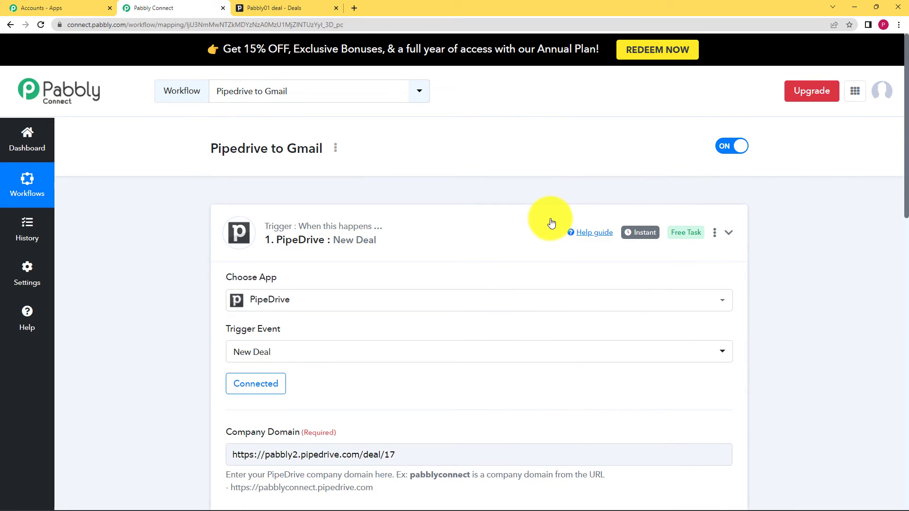
left_click(551, 222)
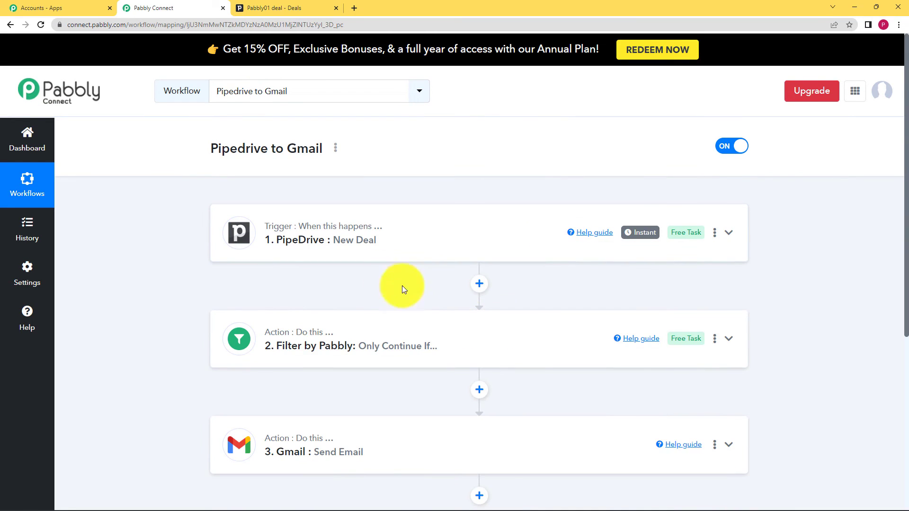
left_click(367, 260)
scroll(213, 371, "down", 8)
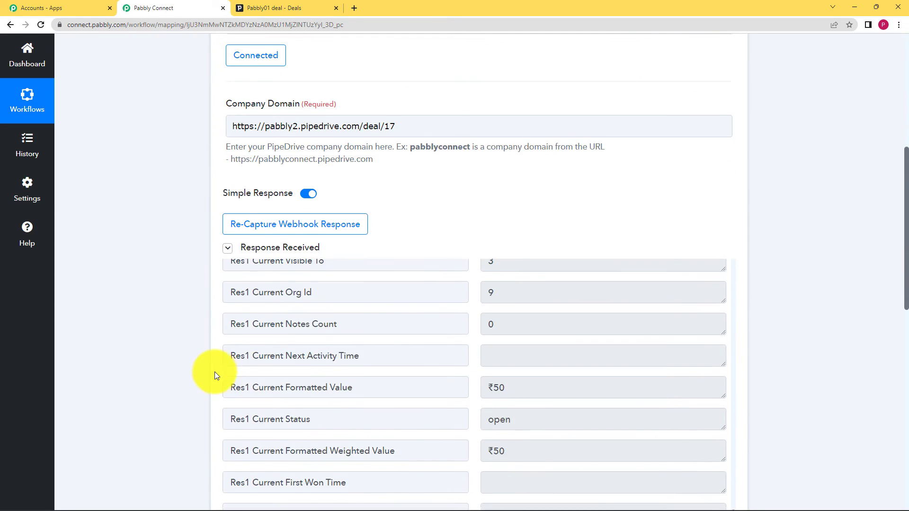
scroll(590, 320, "up", 6)
scroll(663, 182, "up", 8)
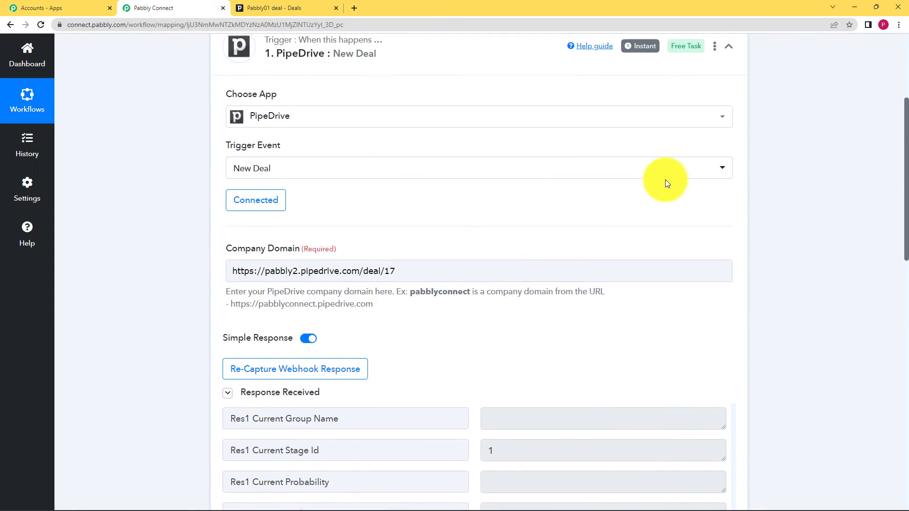
left_click(620, 233)
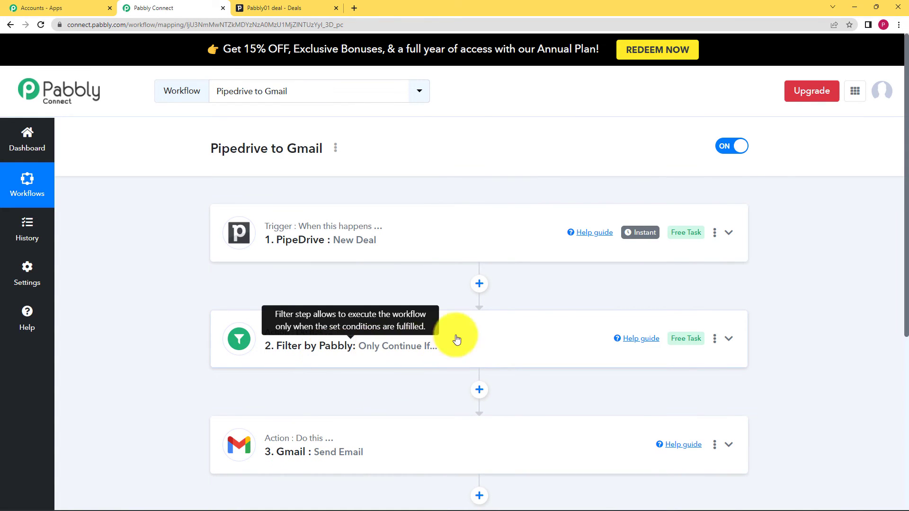
left_click(527, 337)
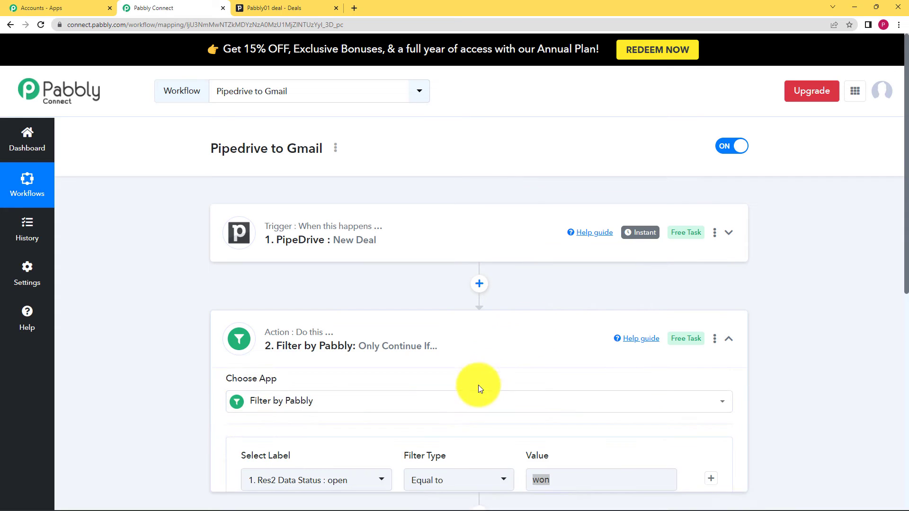
scroll(473, 378, "down", 3)
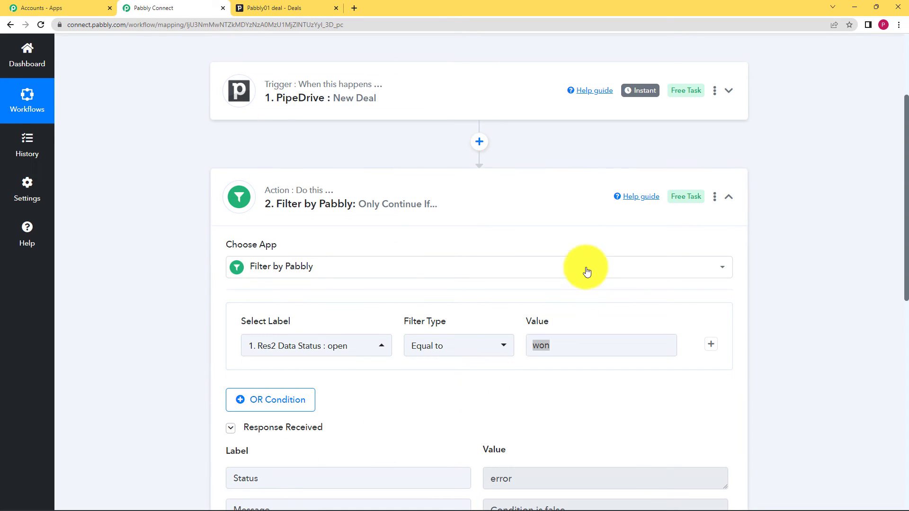
left_click(574, 196)
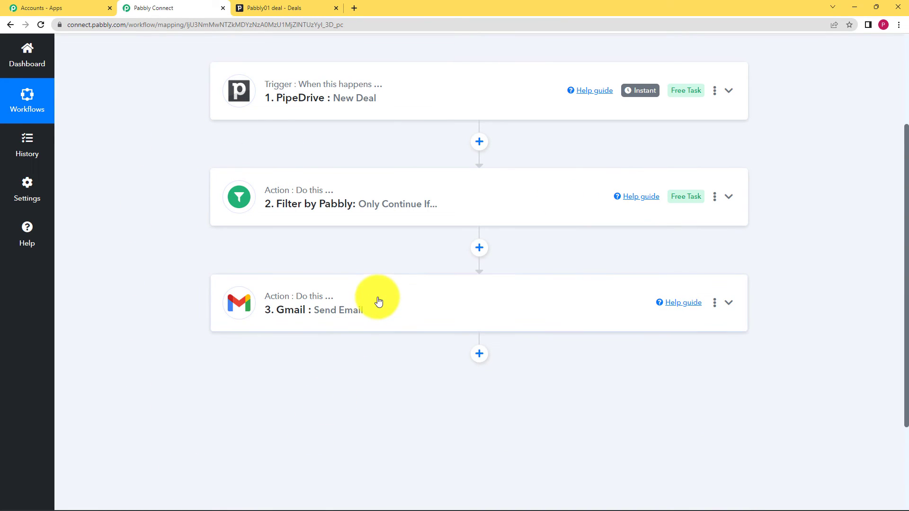
- Review the Gmail Send Email action's recipient, sender name, subject, content and test response status
left_click(381, 303)
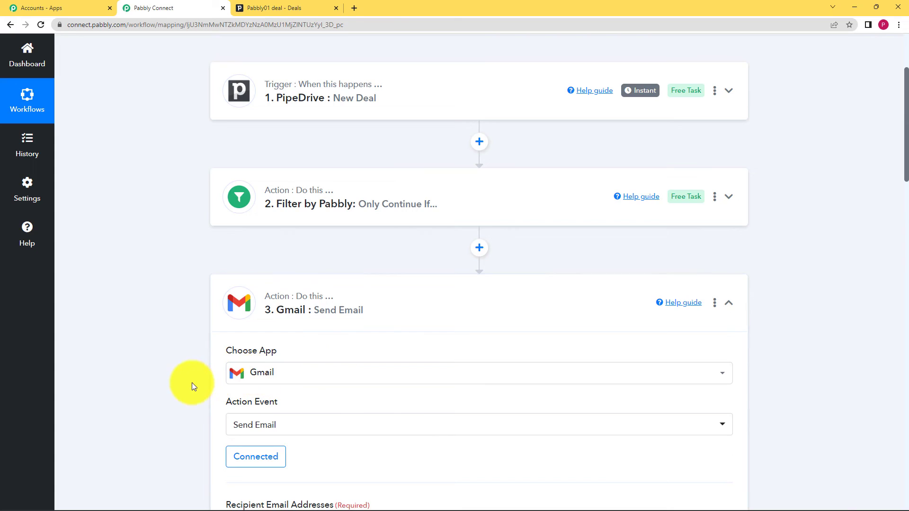
scroll(192, 383, "down", 2)
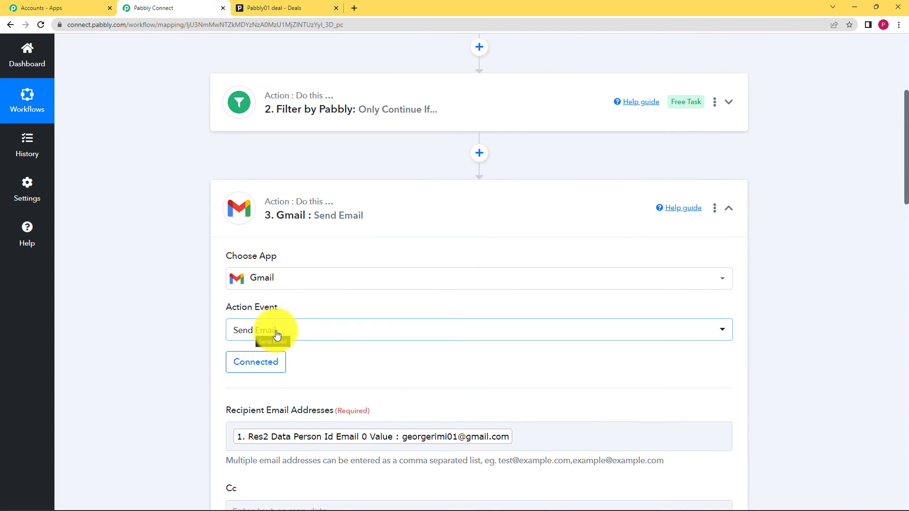
scroll(176, 414, "down", 3)
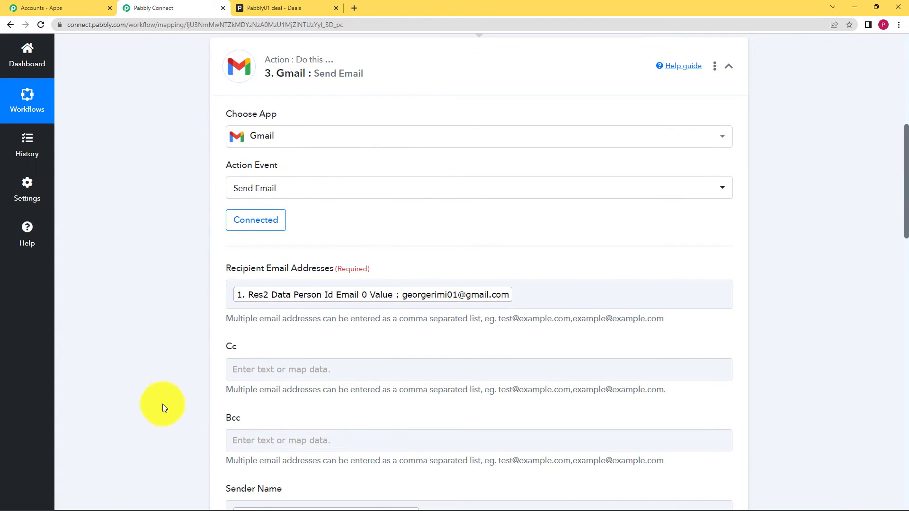
scroll(204, 427, "down", 5)
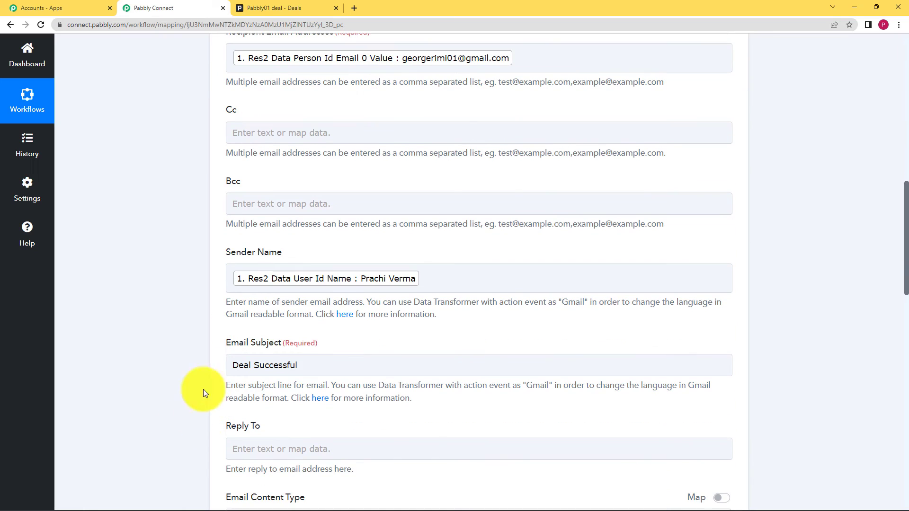
left_click_drag(232, 365, 317, 367)
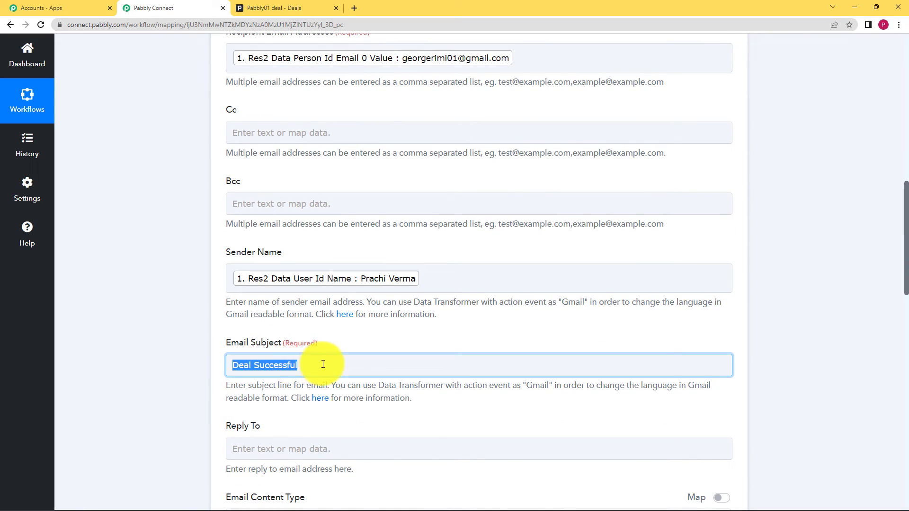
left_click(208, 376)
scroll(209, 378, "down", 5)
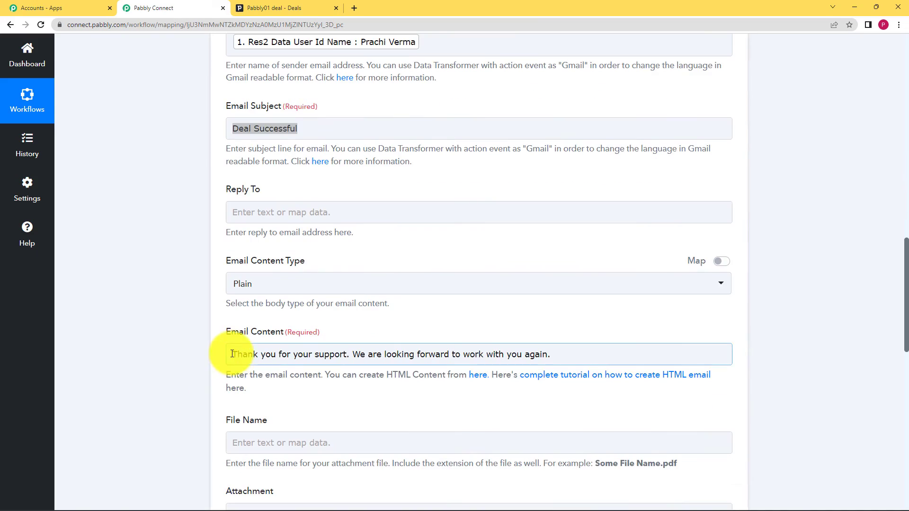
left_click_drag(232, 354, 559, 355)
left_click(130, 361)
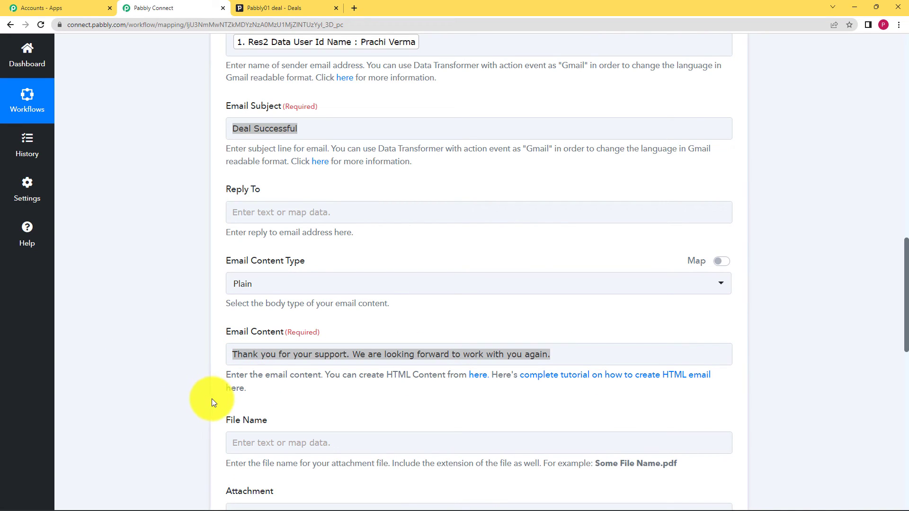
scroll(146, 370, "up", 5)
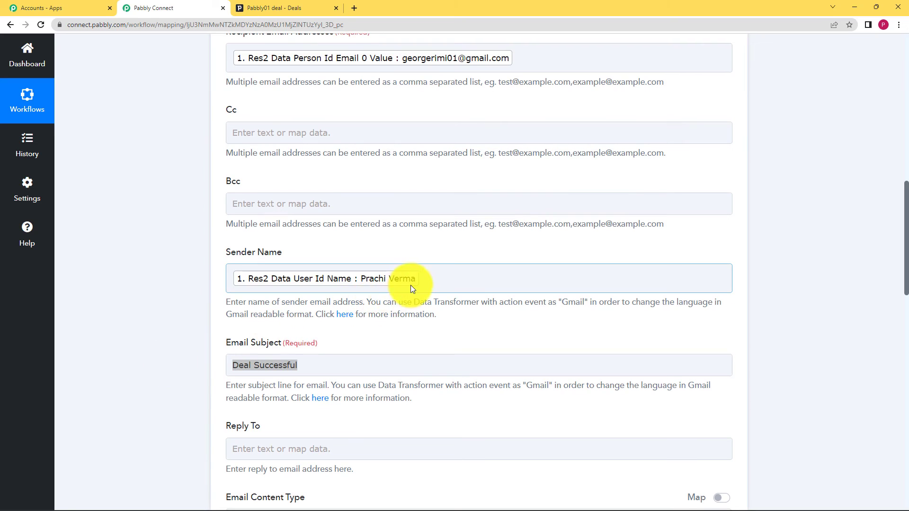
scroll(151, 345, "down", 7)
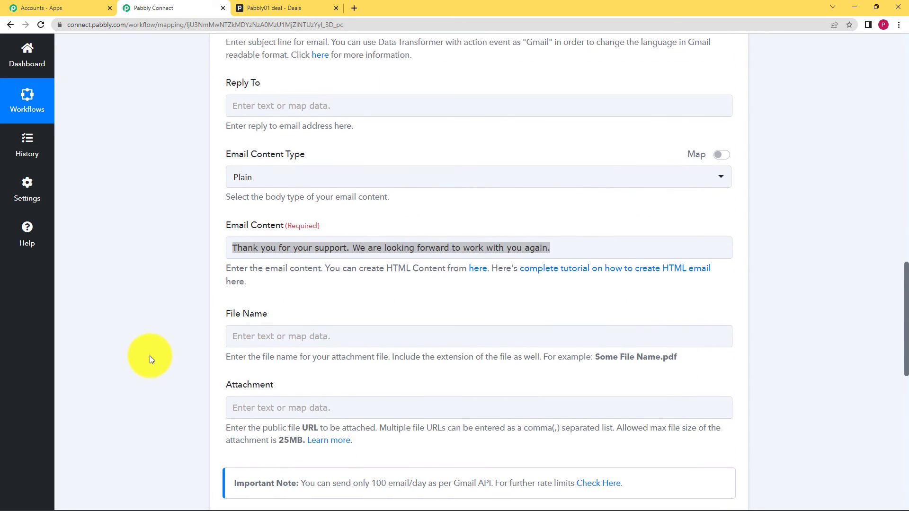
scroll(149, 356, "down", 6)
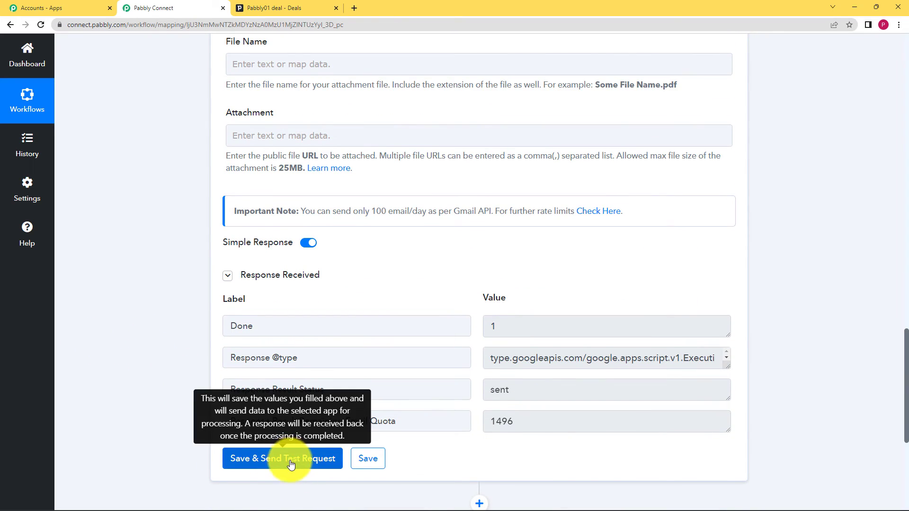
left_click_drag(534, 394, 462, 402)
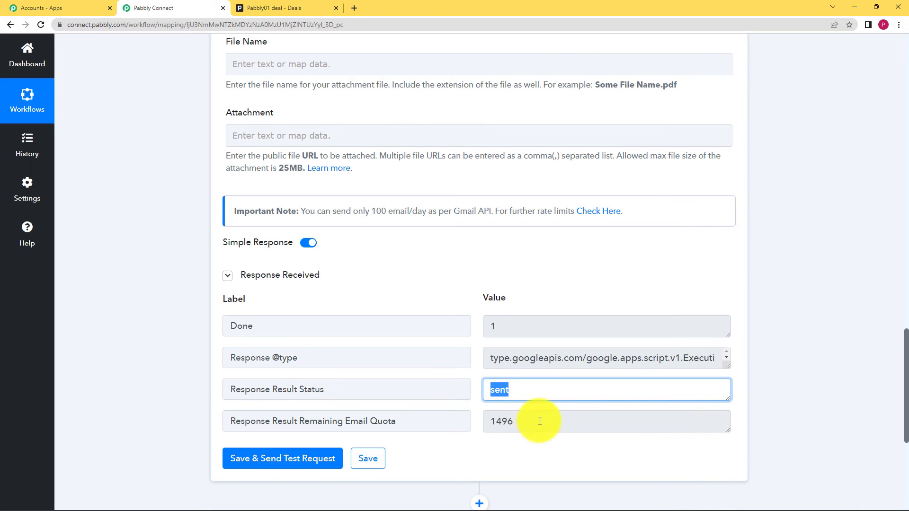
left_click(411, 459)
scroll(387, 453, "up", 20)
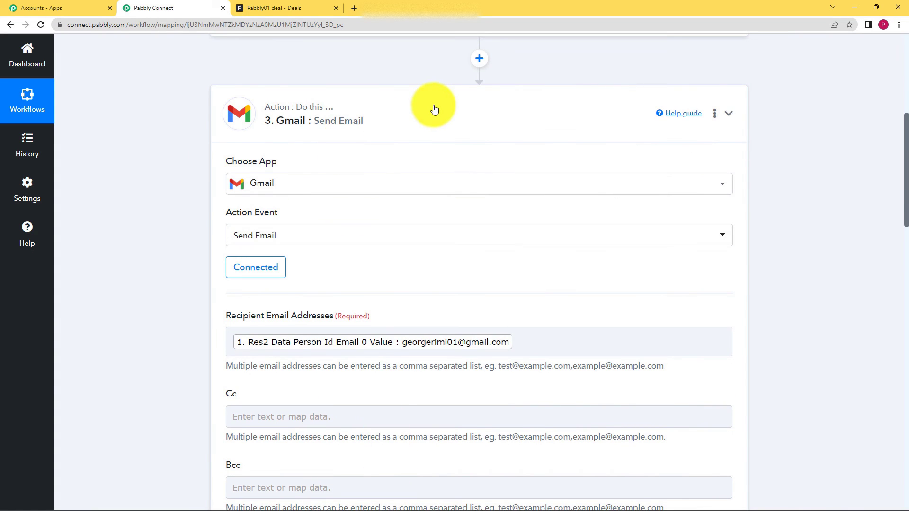
- Switch to the Pipedrive deals pipeline and open the form for adding a new deal
scroll(212, 155, "down", 3)
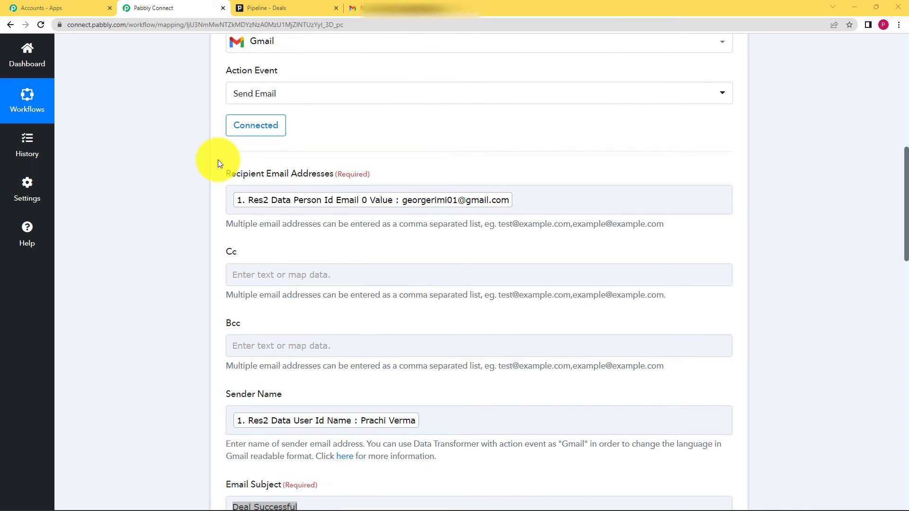
left_click(256, 8)
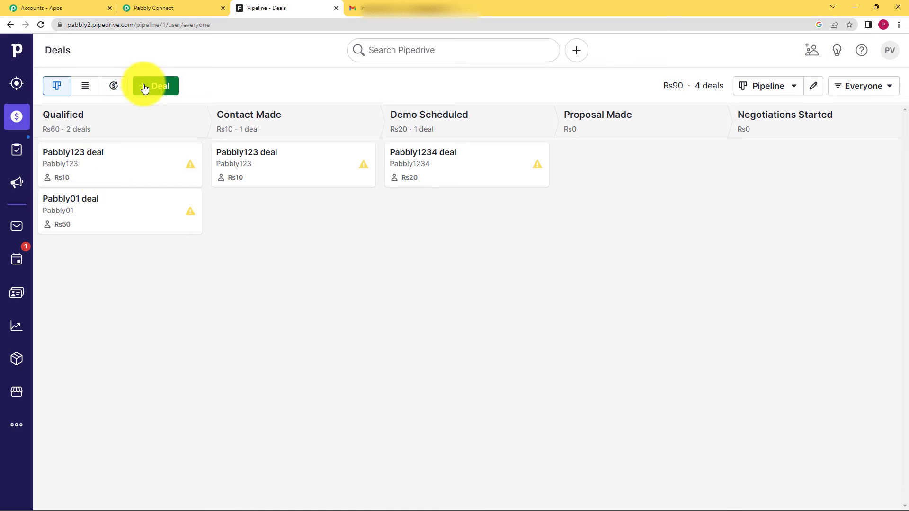
left_click(144, 87)
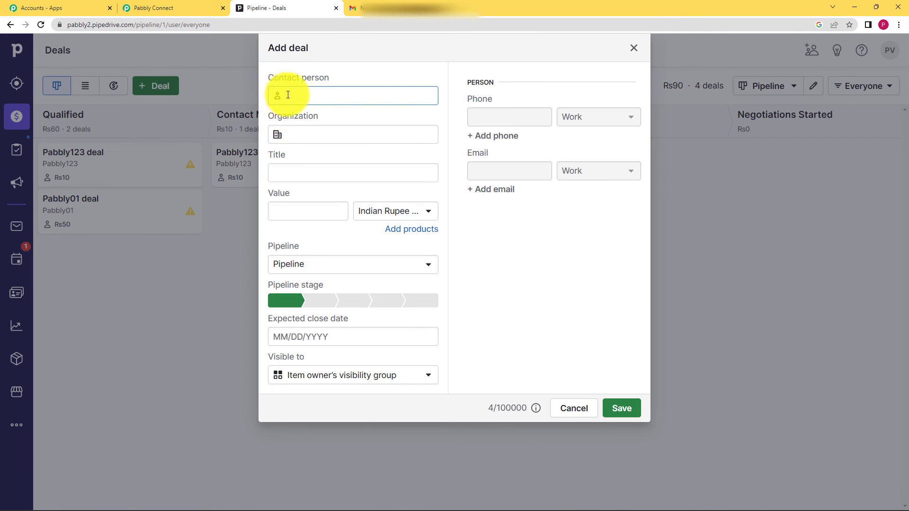
- Return to the Pabbly Connect workflow and collapse the Gmail Send Email action
left_click(216, 5)
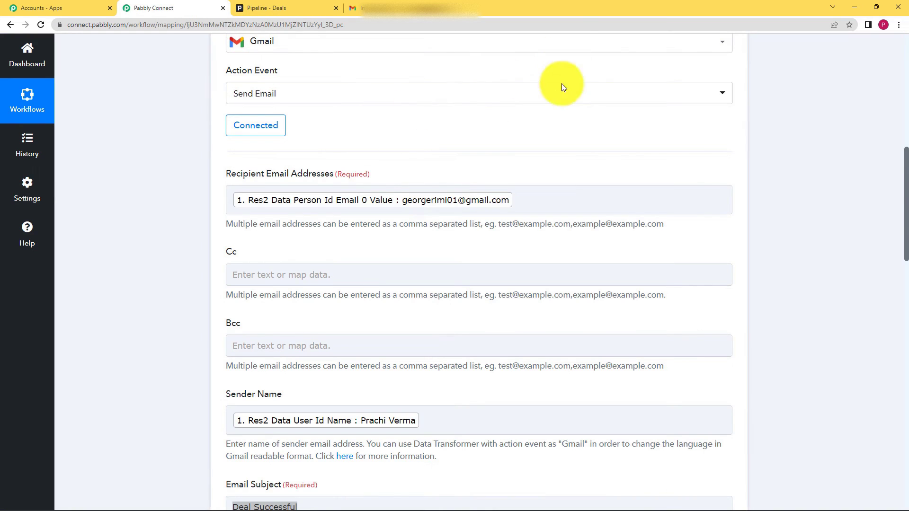
scroll(568, 94, "up", 3)
left_click(591, 105)
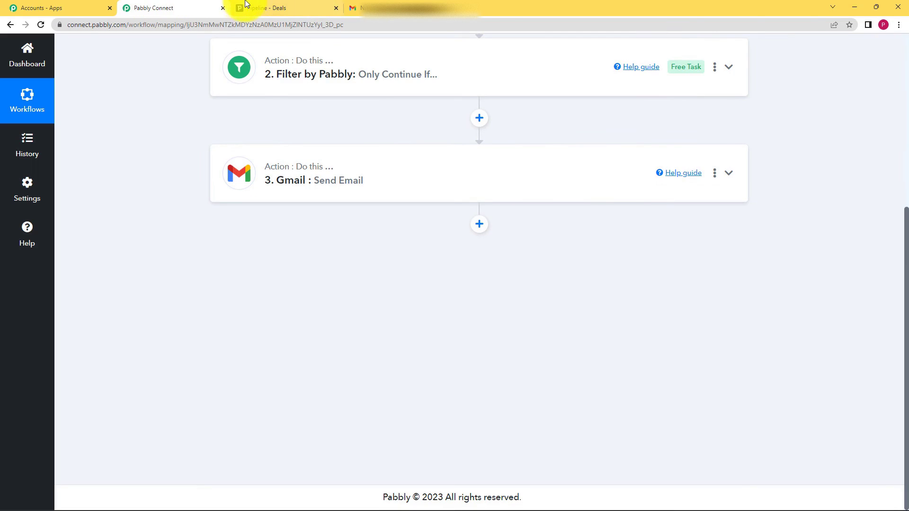
- Switch back to Pipedrive and enter the contact person's full name as a new contact in the deal form
left_click(250, 8)
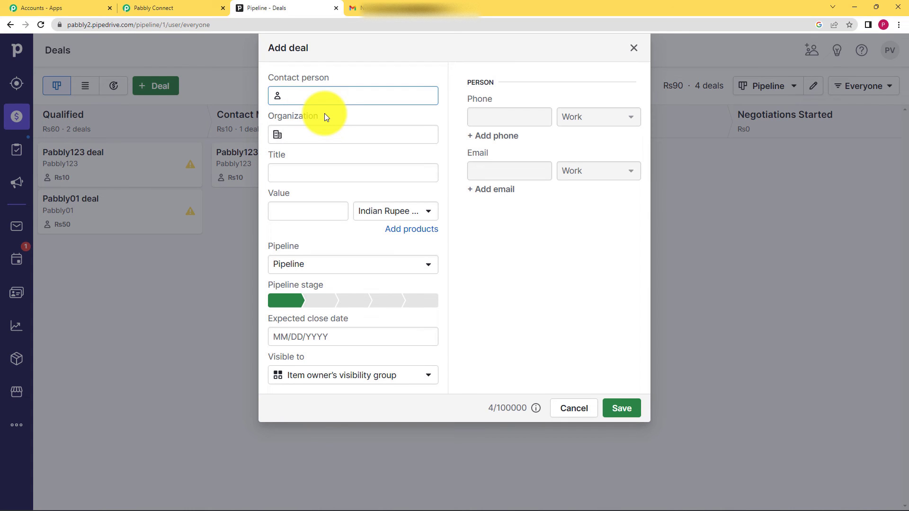
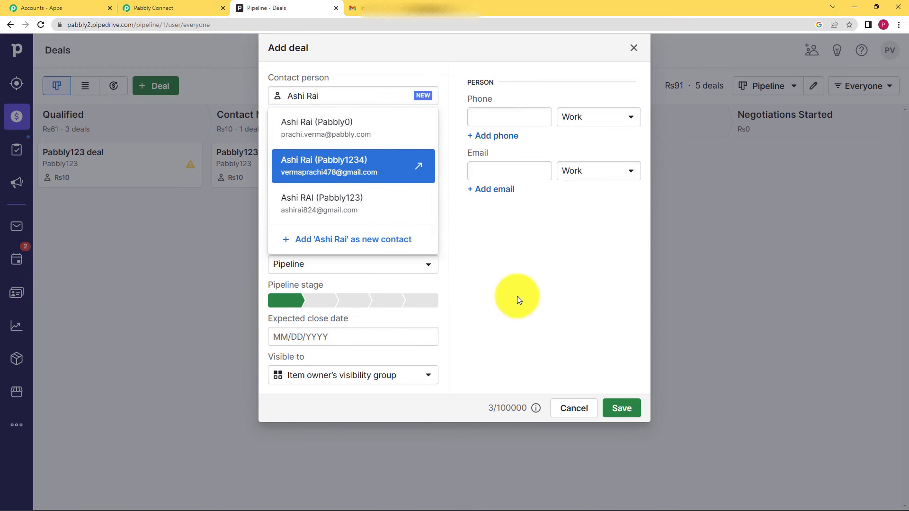
left_click(516, 297)
left_click(358, 149)
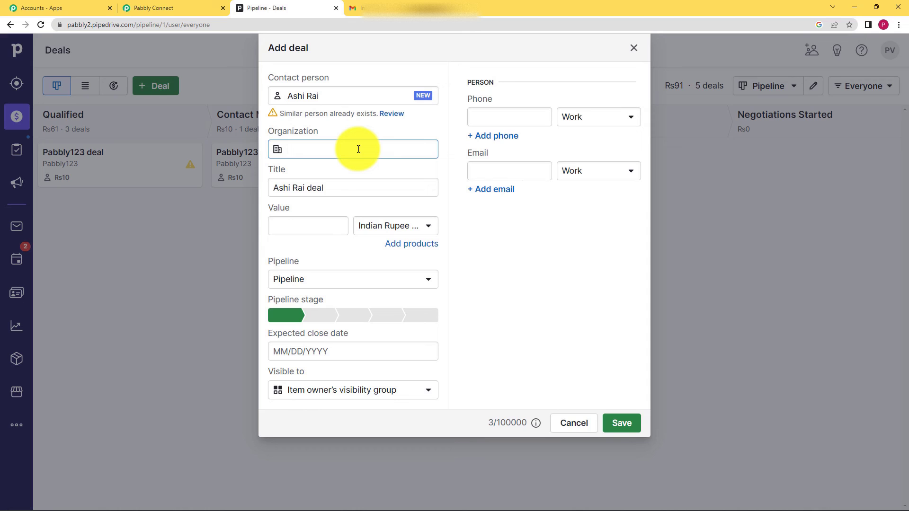
- Fill in the deal's organization as Pabbly121, its value as 10 and its expected close date as 02/11/2023
type("Pabbly")
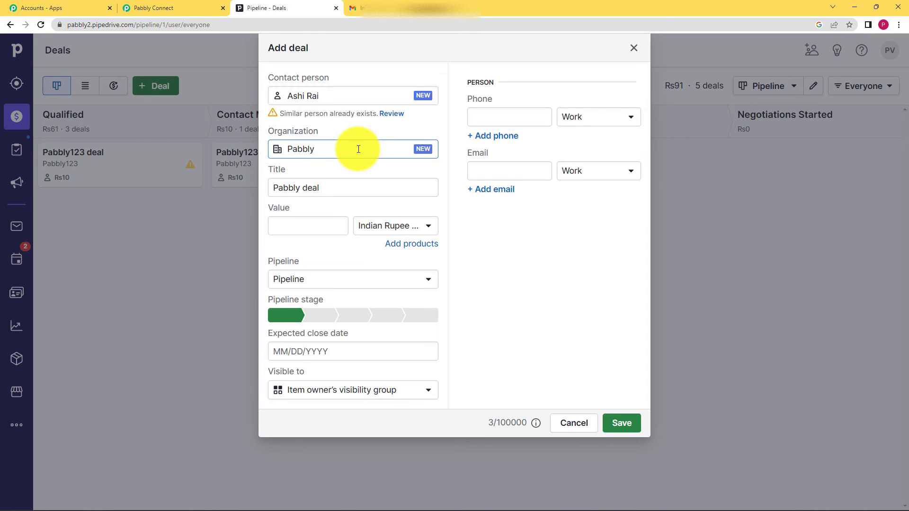
type("121")
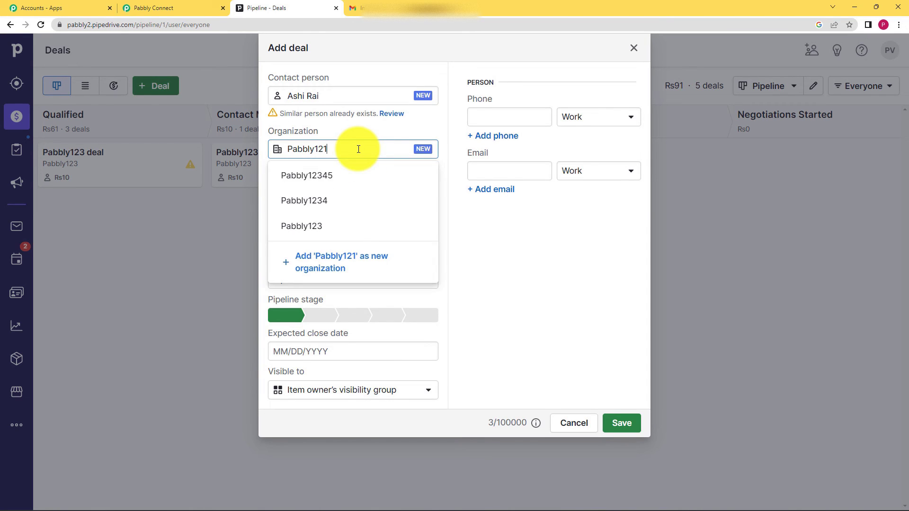
left_click(533, 253)
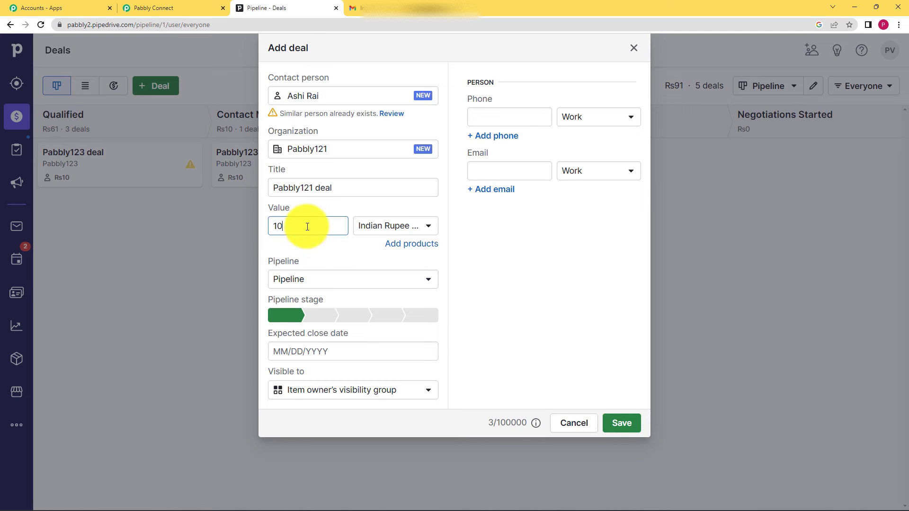
left_click(386, 353)
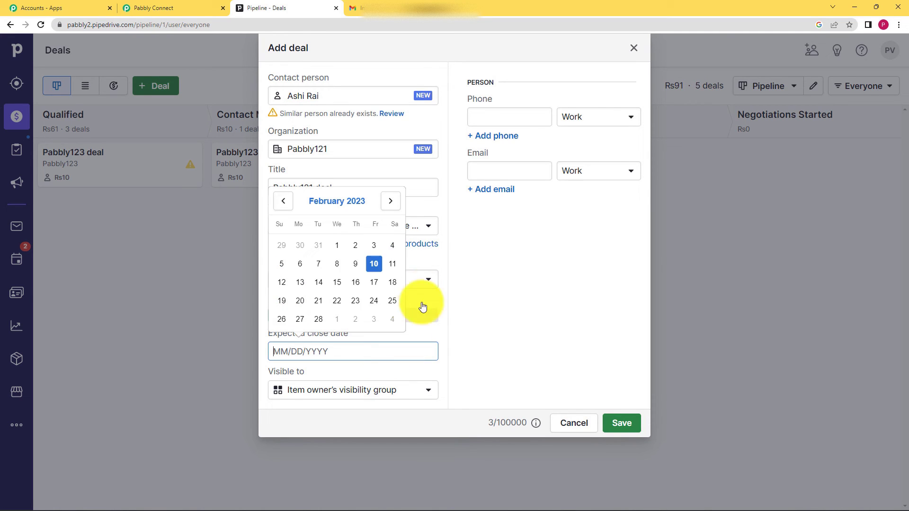
left_click(391, 264)
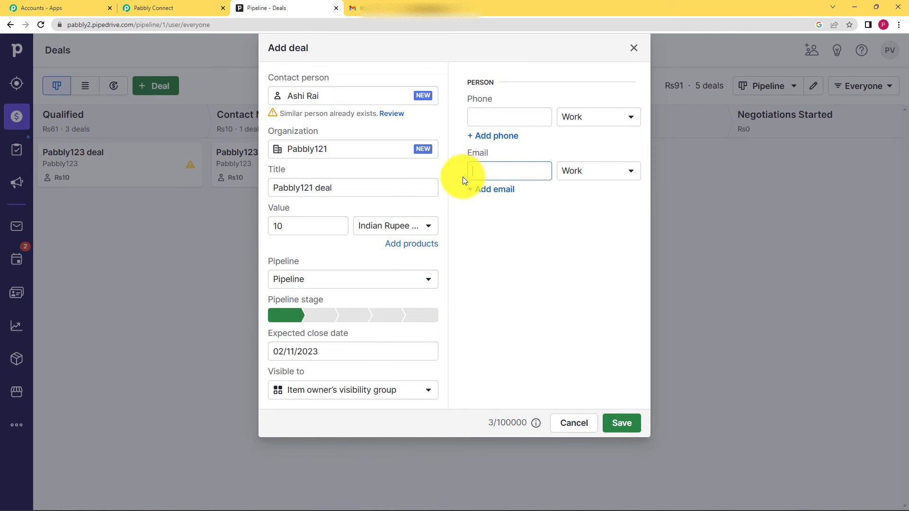
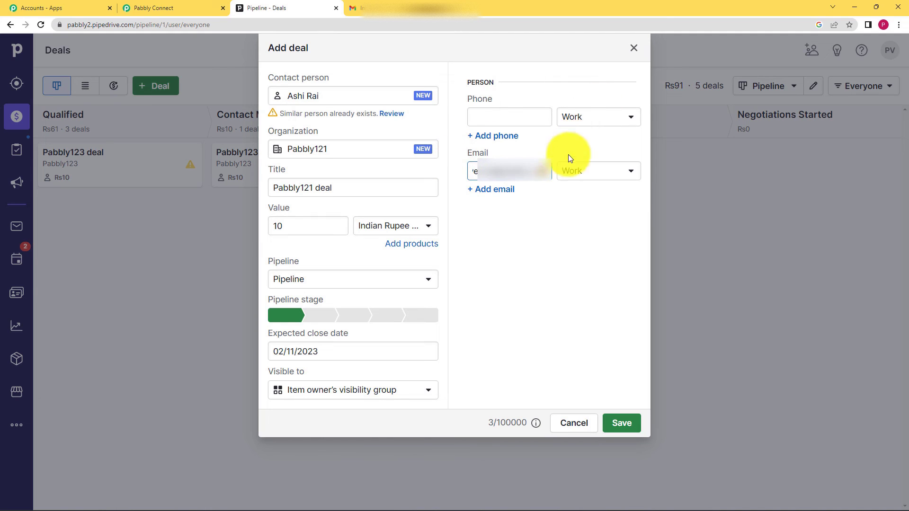
- Save the new Pabbly121 deal, open its record and mark it as won
left_click(626, 422)
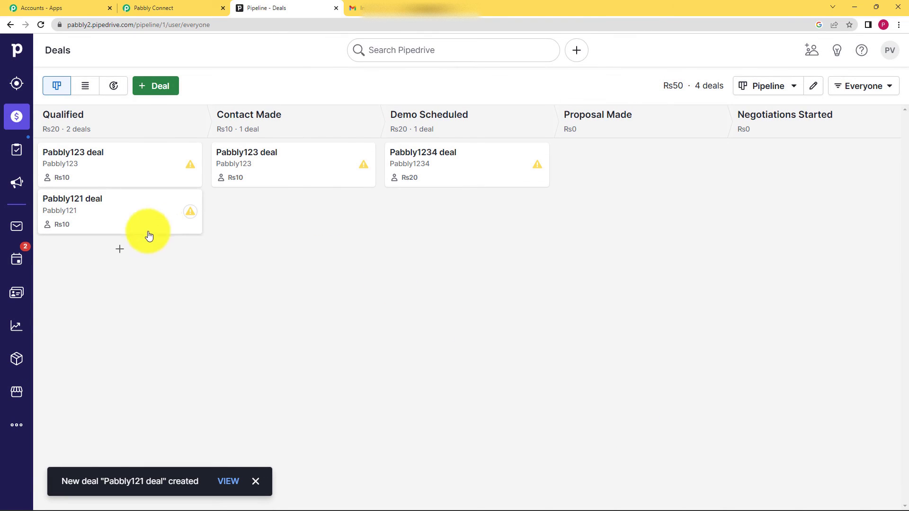
left_click(101, 203)
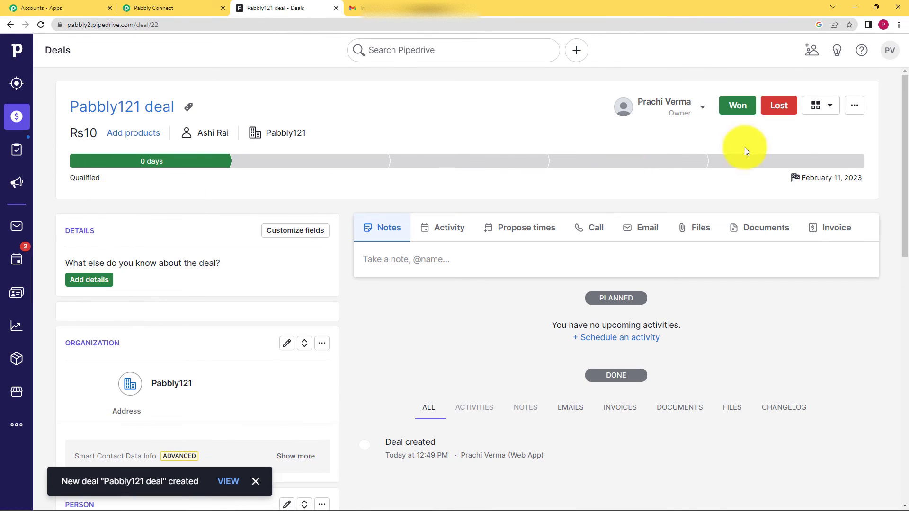
left_click(746, 111)
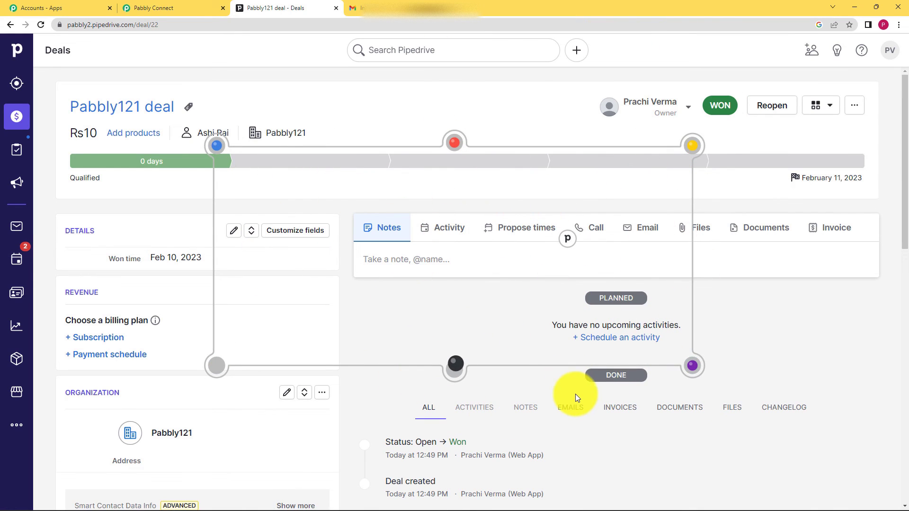
- Switch to Gmail, reload the inbox and open the "Deal Successful" email to check its content
left_click(373, 9)
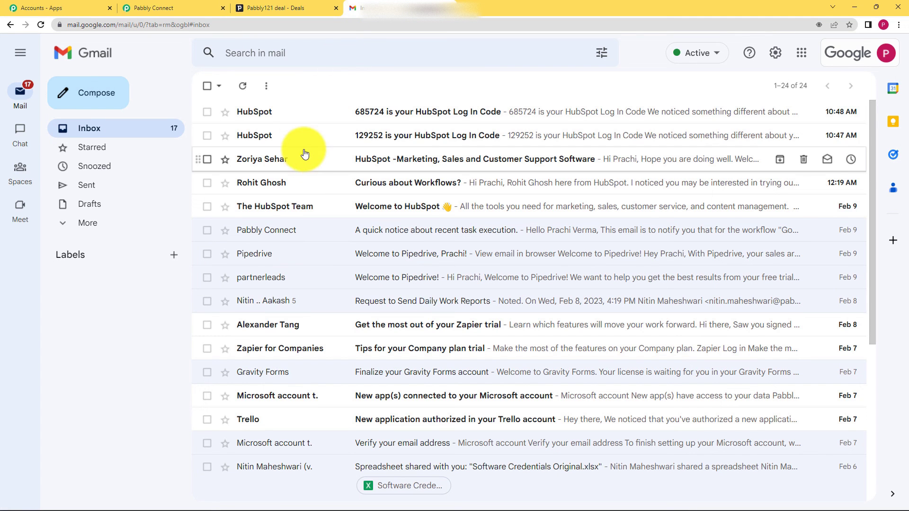
left_click(245, 90)
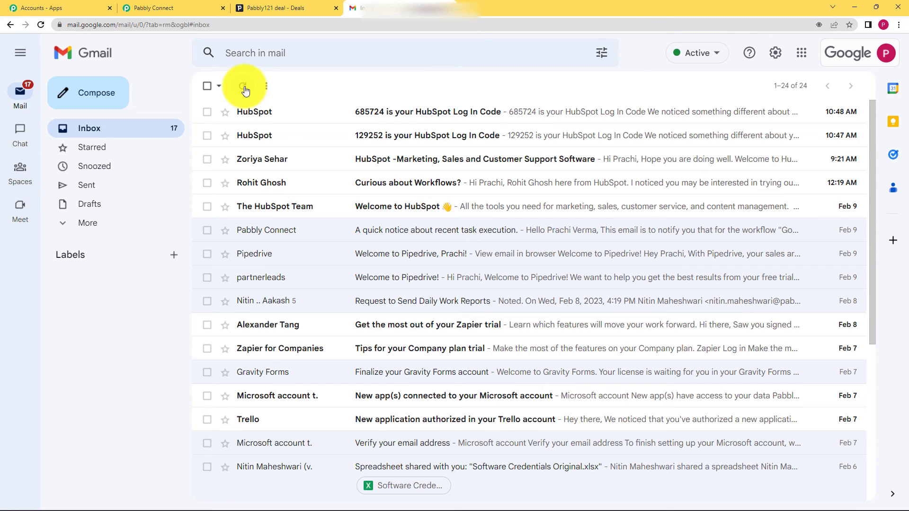
left_click(41, 26)
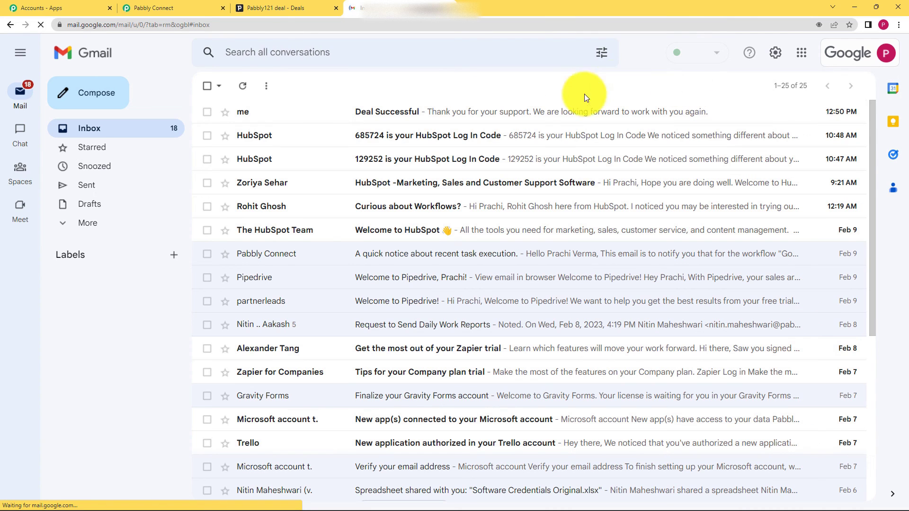
left_click(552, 118)
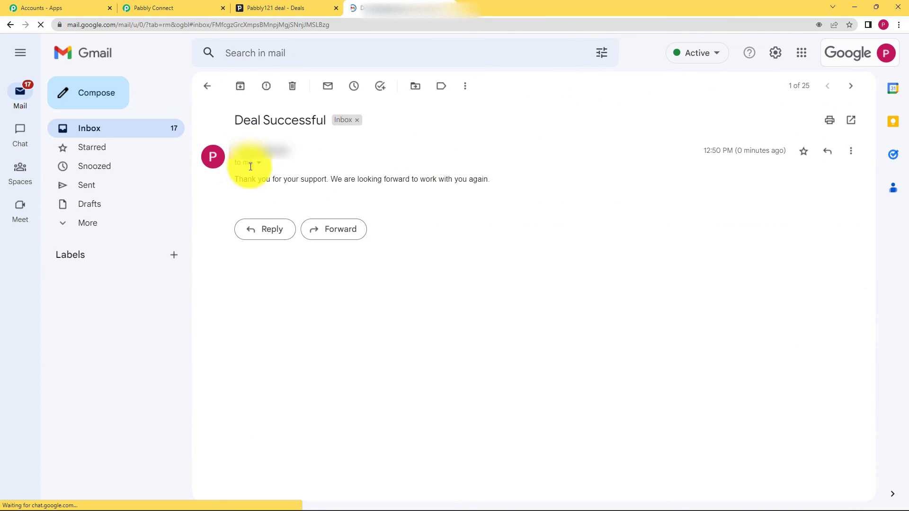
left_click_drag(237, 179, 495, 178)
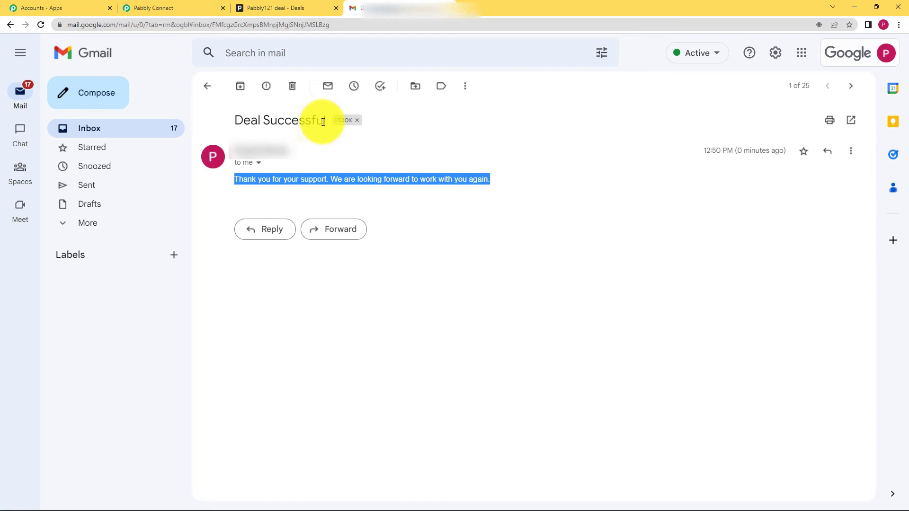
left_click(246, 186)
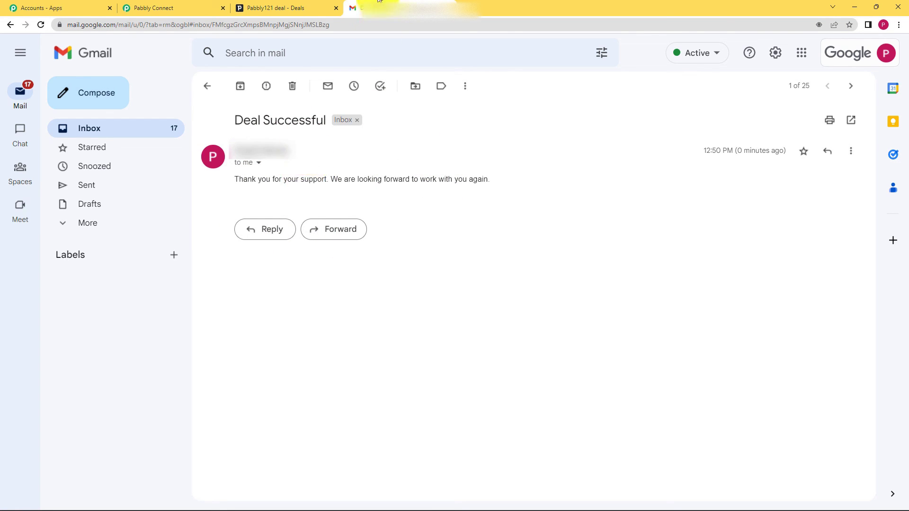
- Switch back to Pabbly Connect and review the Pipedrive to Gmail workflow from its Gmail action up to its trigger
left_click(184, 8)
scroll(398, 150, "up", 4)
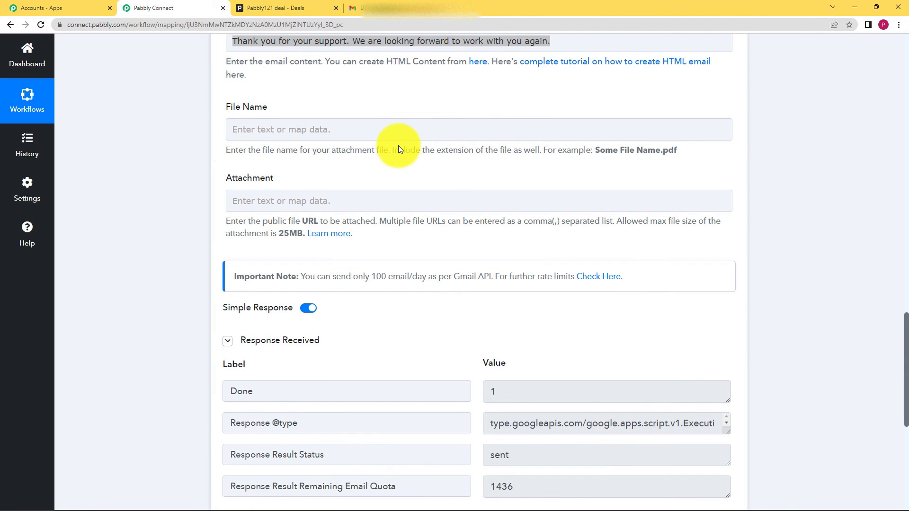
scroll(399, 146, "down", 4)
scroll(401, 147, "up", 15)
scroll(401, 147, "up", 7)
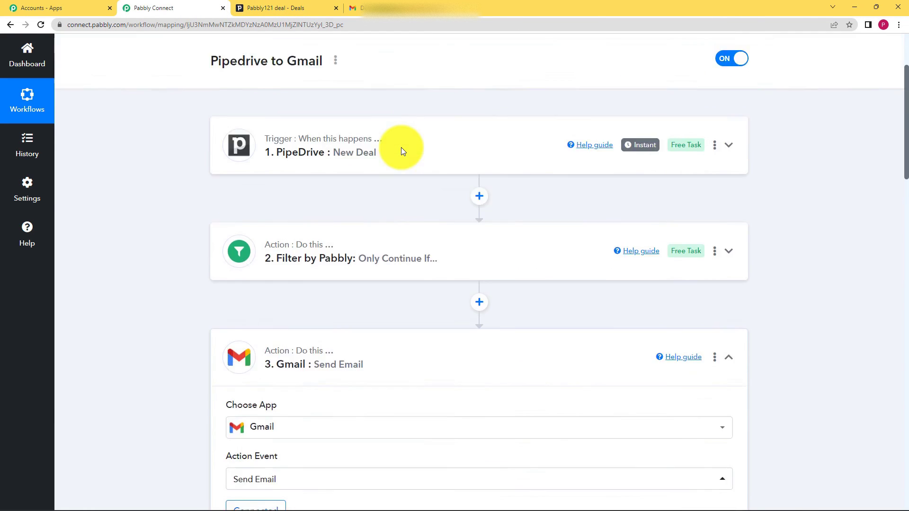